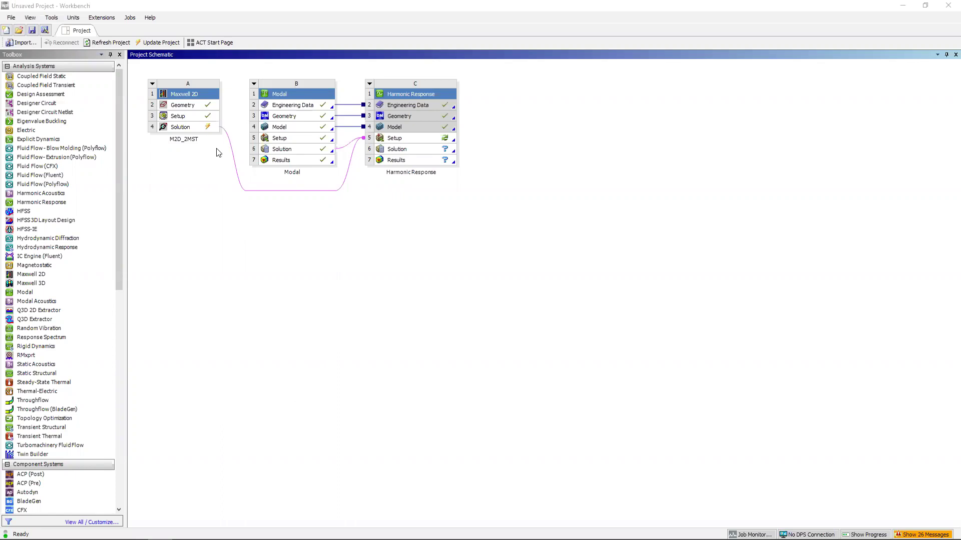
# Step: Update Maxwell 2D Solution (A4), then refresh Harmonic Response Setup (C5) to pull in its data
pyautogui.rightClick(195, 132)
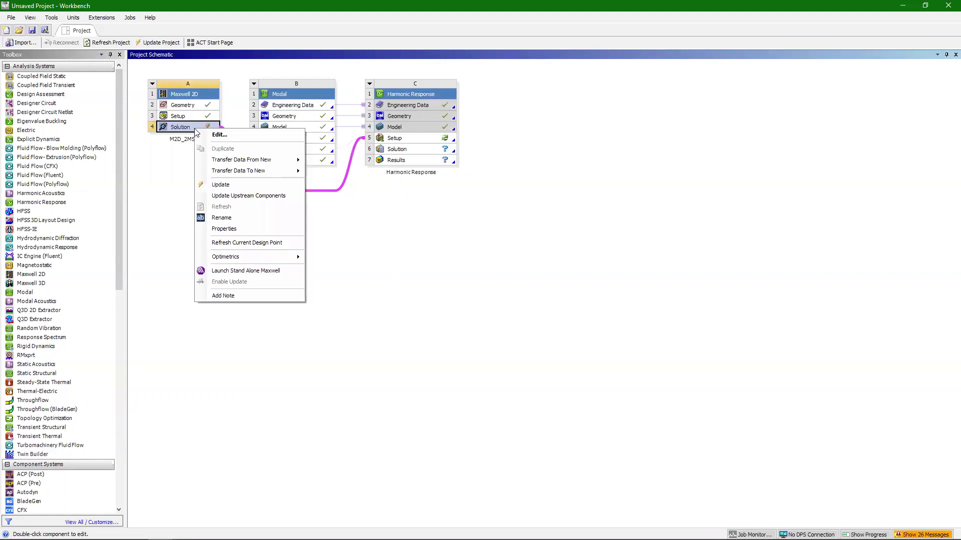
pyautogui.click(221, 185)
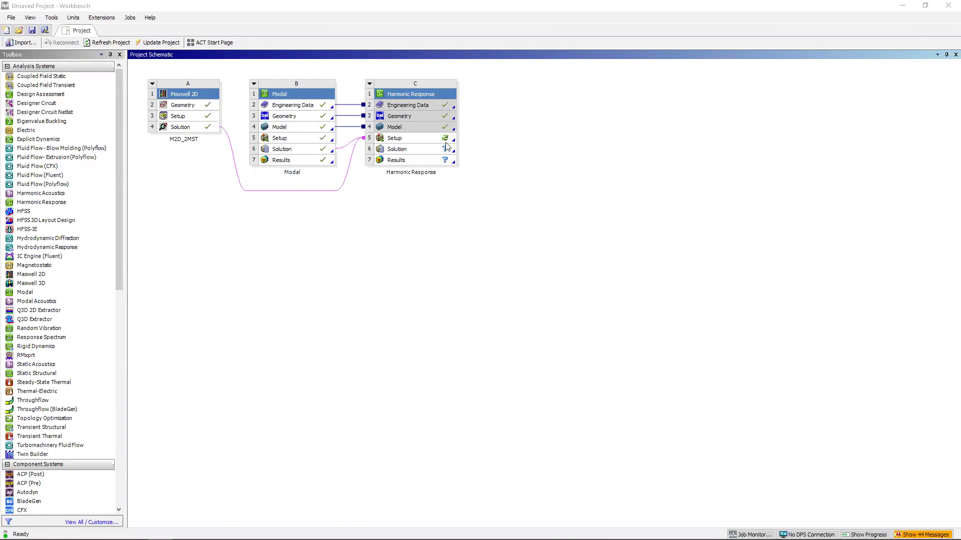
pyautogui.rightClick(416, 141)
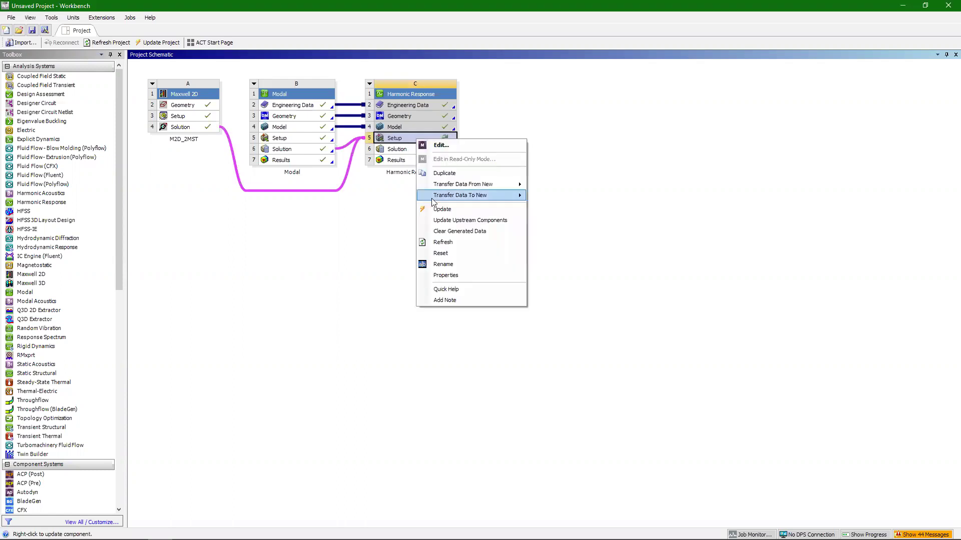
pyautogui.click(443, 243)
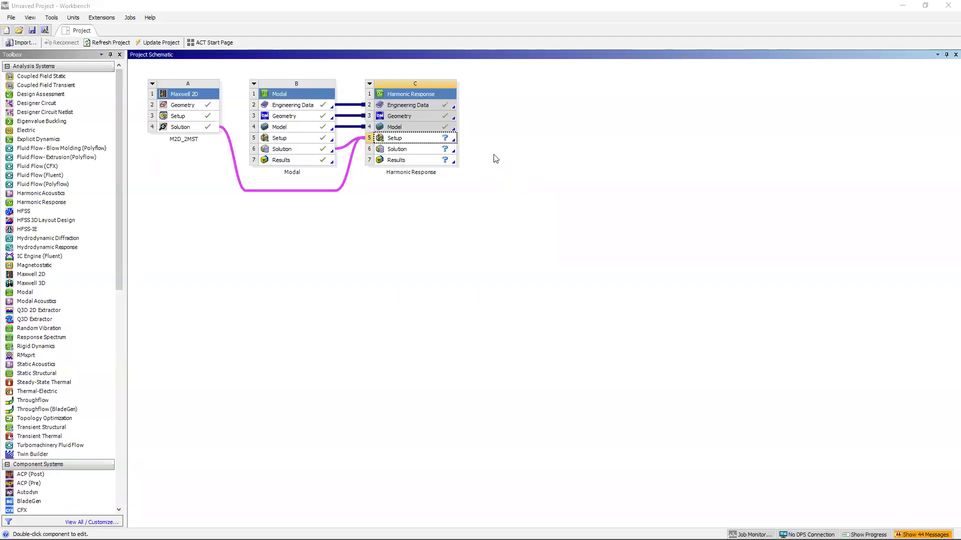
# Step: Open Setup in Mechanical and scope Imported Remote Loads by Named Selection to Tips
pyautogui.doubleClick(428, 142)
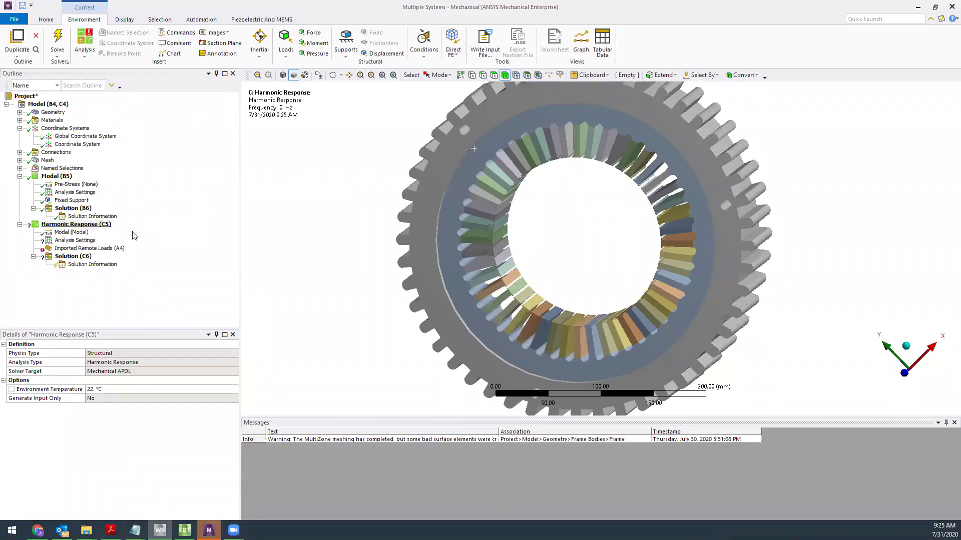
pyautogui.click(100, 248)
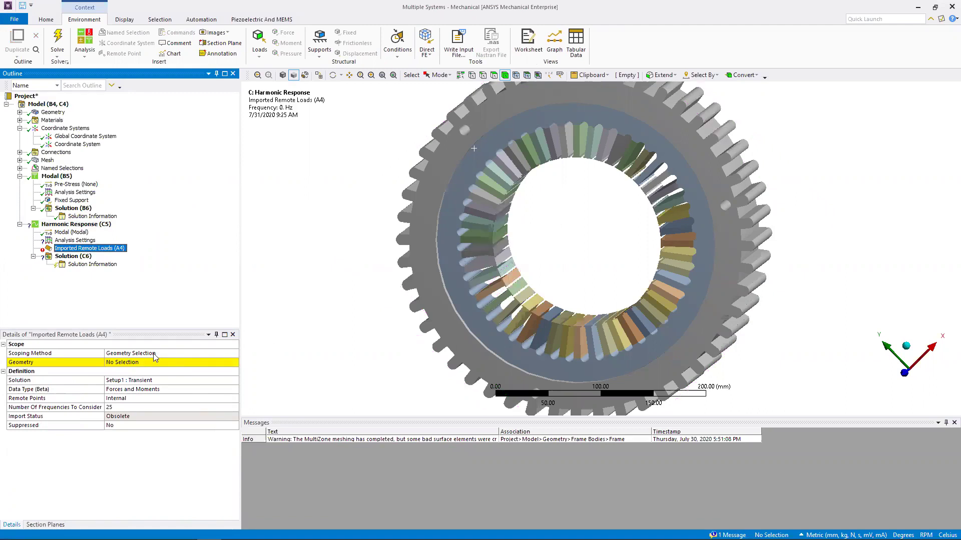
pyautogui.click(233, 353)
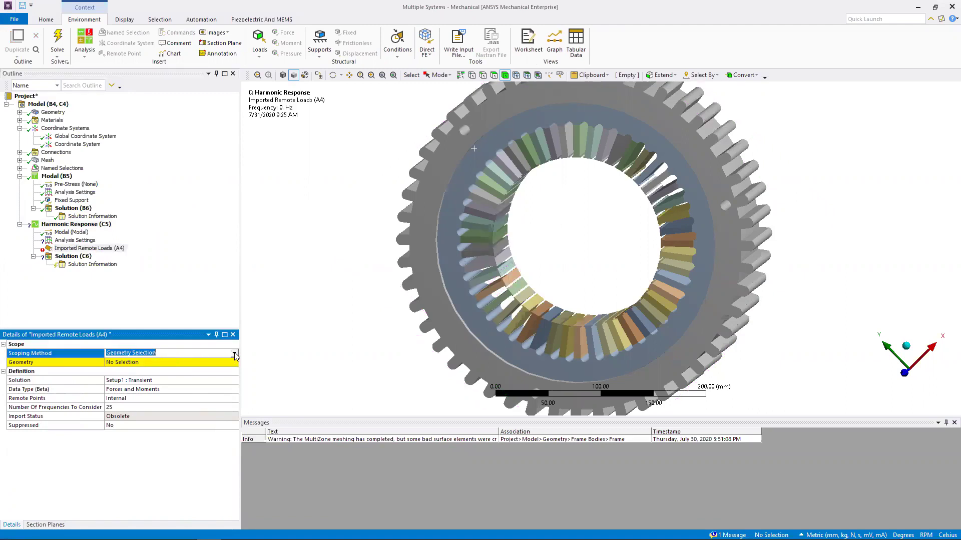
pyautogui.click(234, 353)
pyautogui.click(150, 368)
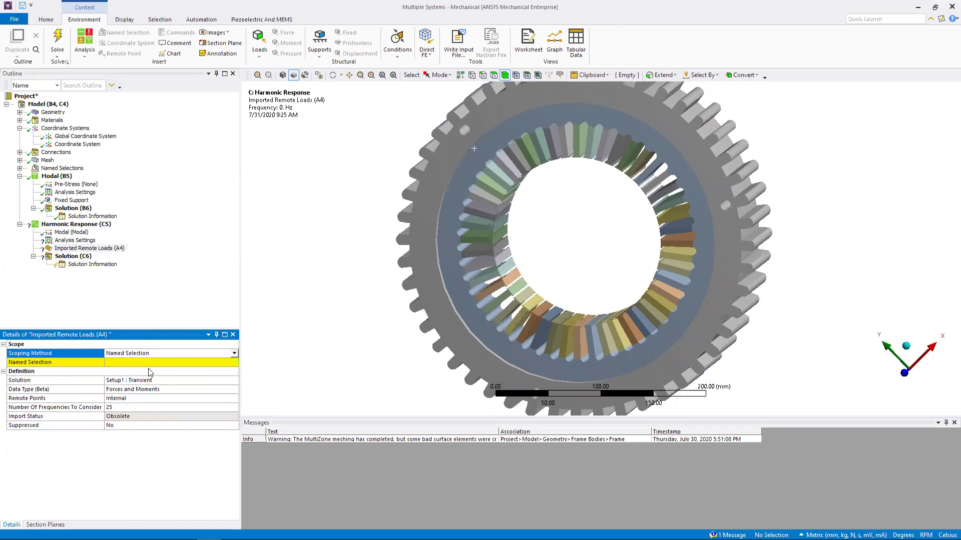
pyautogui.click(235, 363)
pyautogui.click(235, 362)
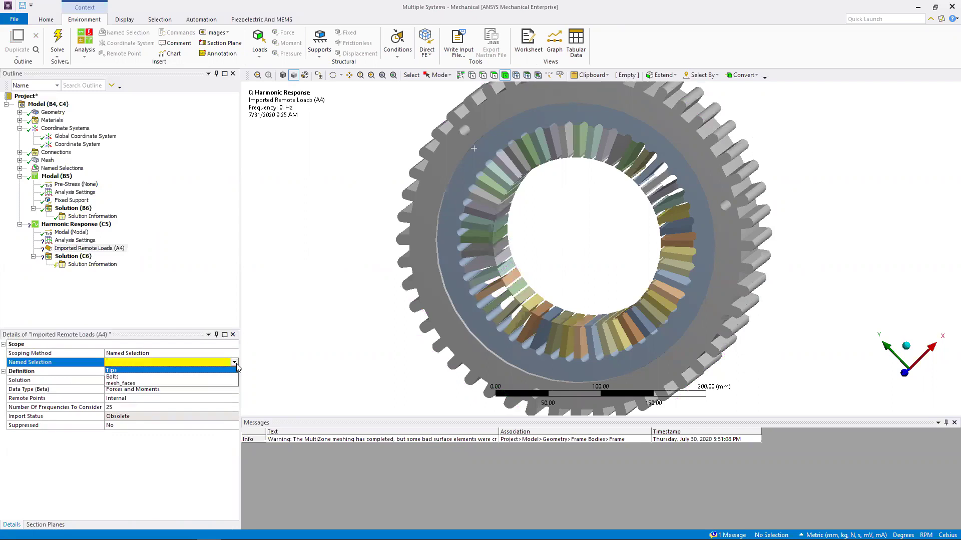
pyautogui.click(121, 372)
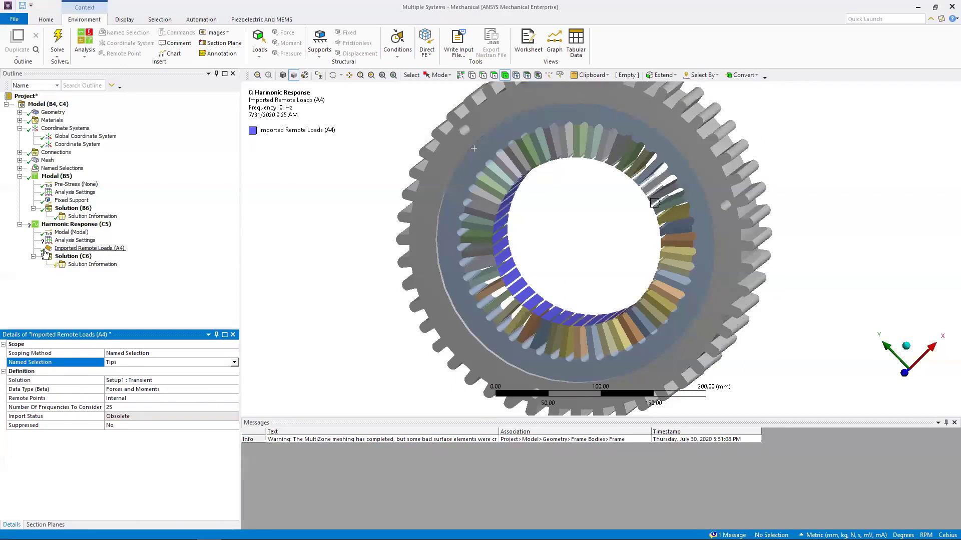
# Step: Generate the imported remote loads and show the Analysis Settings worksheet with 1000–5000 RPM steps
pyautogui.click(79, 251)
pyautogui.rightClick(79, 252)
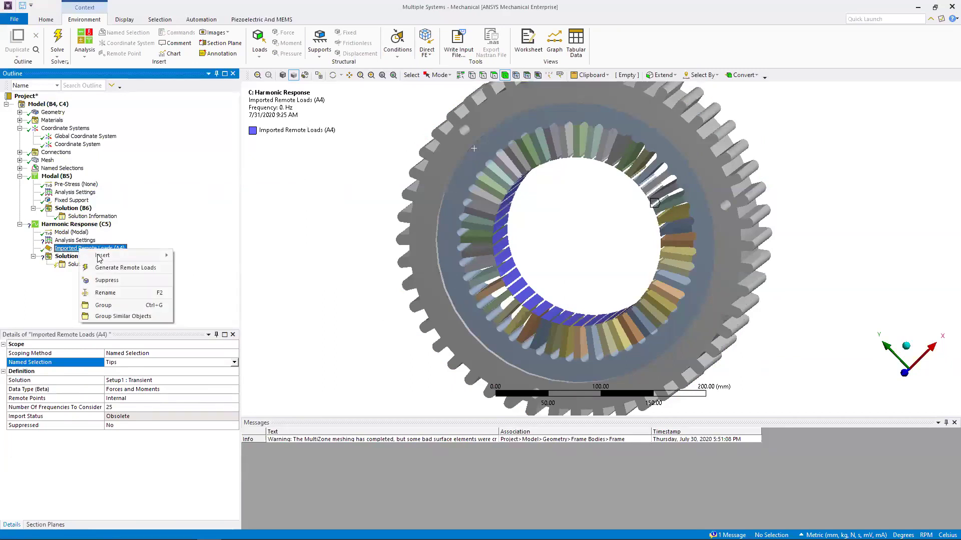
pyautogui.click(126, 268)
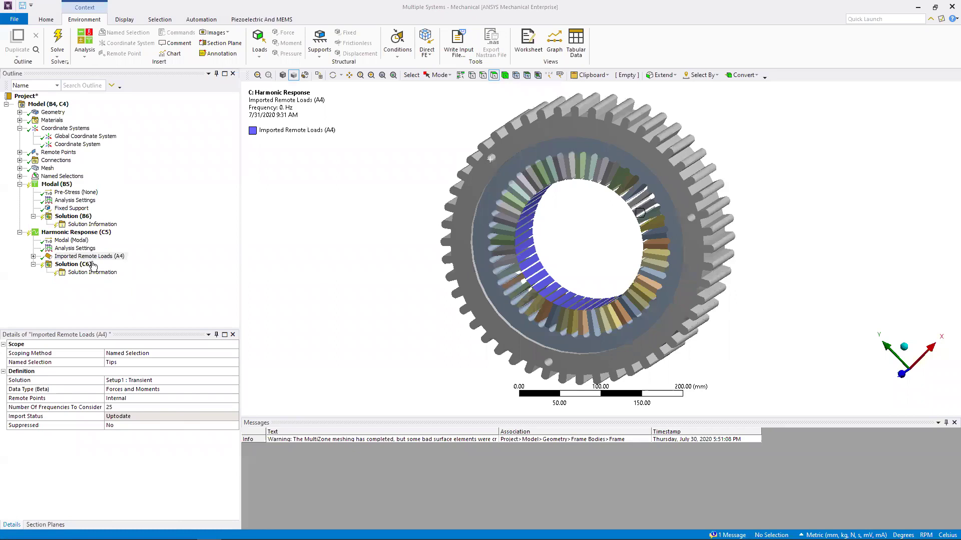
pyautogui.click(75, 248)
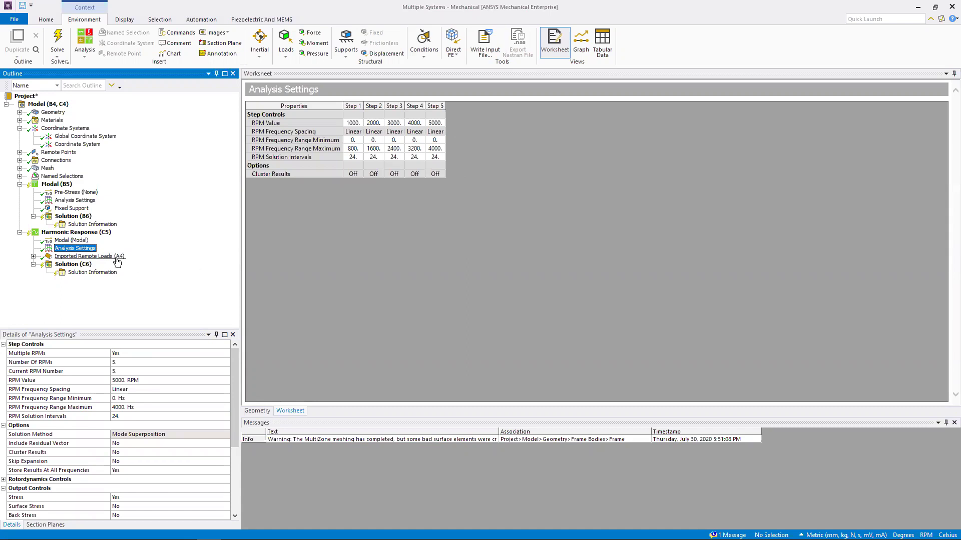
# Step: Insert an ERP Level Waterfall Diagram under Solution (C6) from the Frequency Response results
pyautogui.click(76, 266)
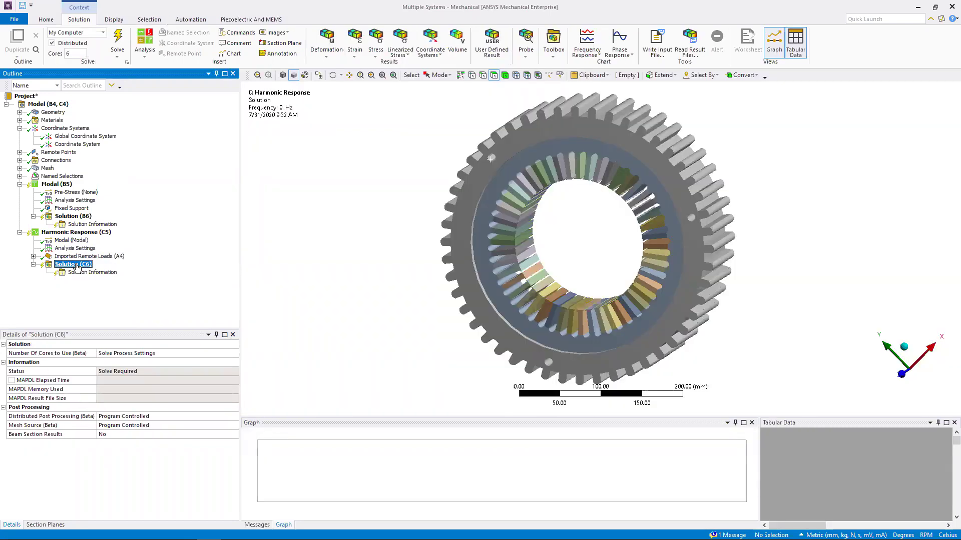
pyautogui.rightClick(77, 266)
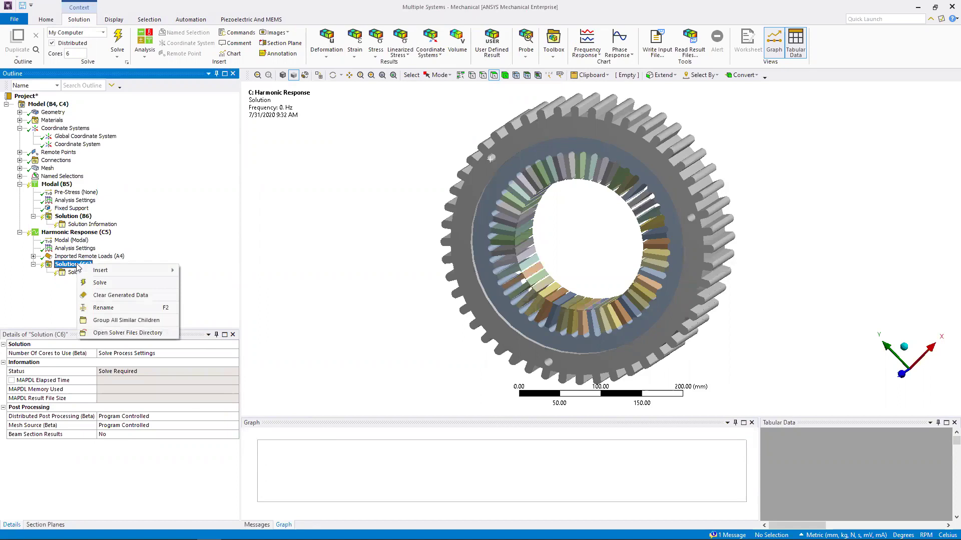
pyautogui.moveTo(150, 270)
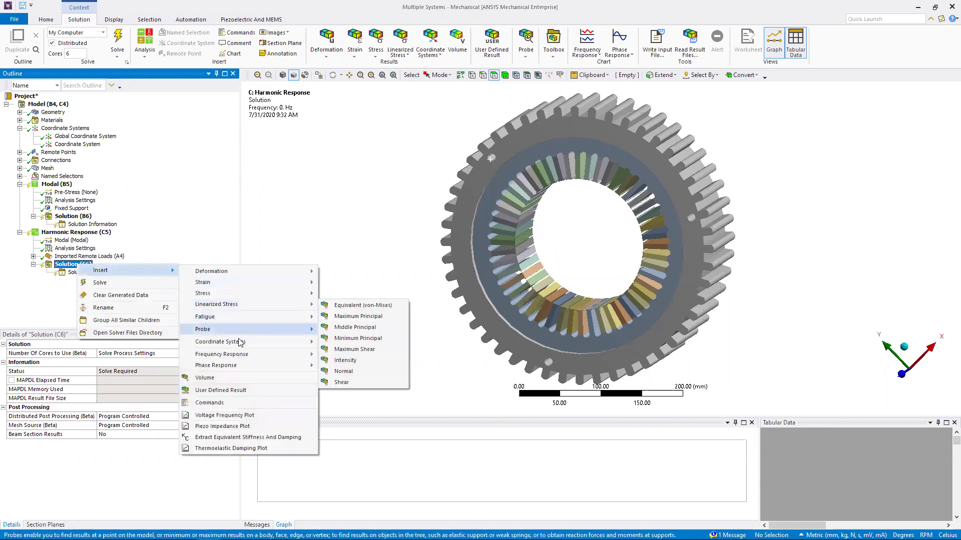
pyautogui.moveTo(230, 356)
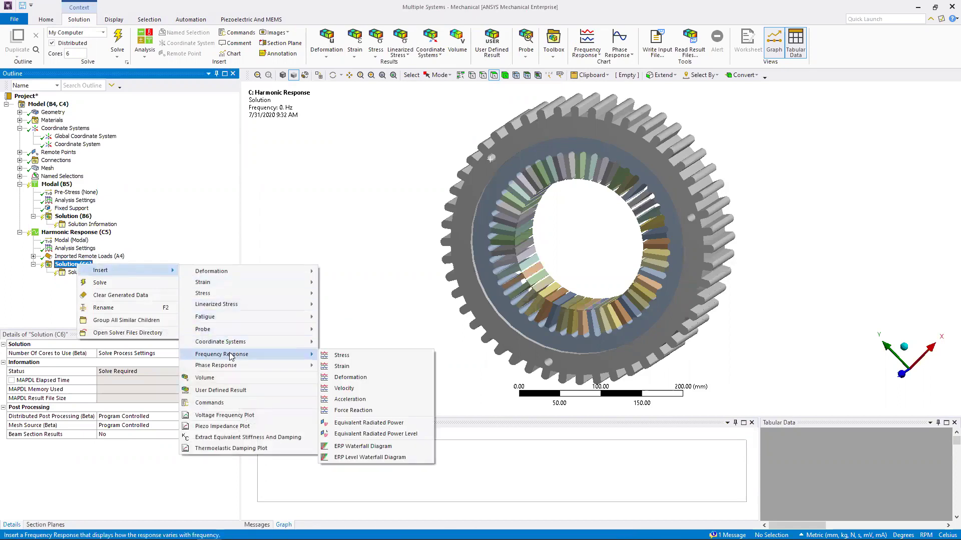
pyautogui.click(386, 458)
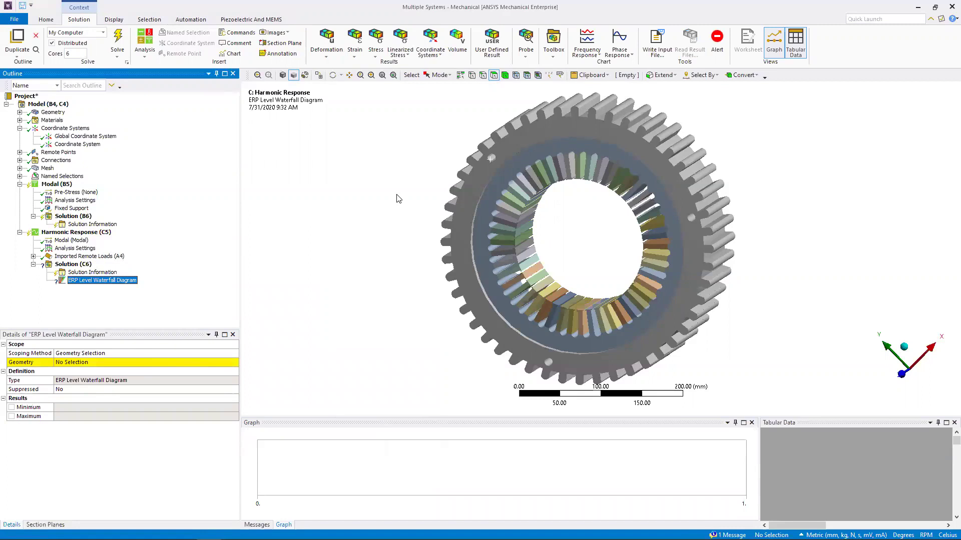
pyautogui.moveTo(397, 198); pyautogui.dragTo(632, 118, button='middle')
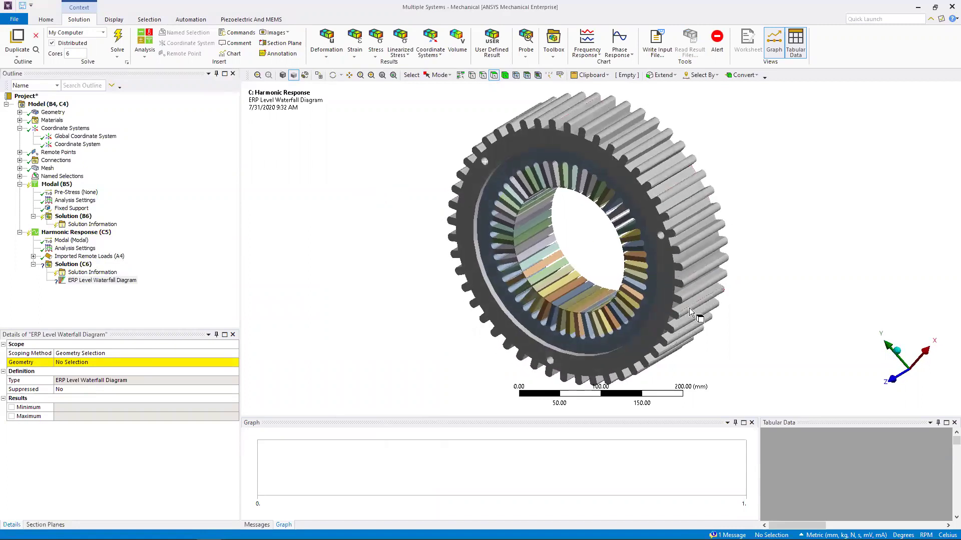
pyautogui.moveTo(697, 203); pyautogui.dragTo(701, 178, button='middle')
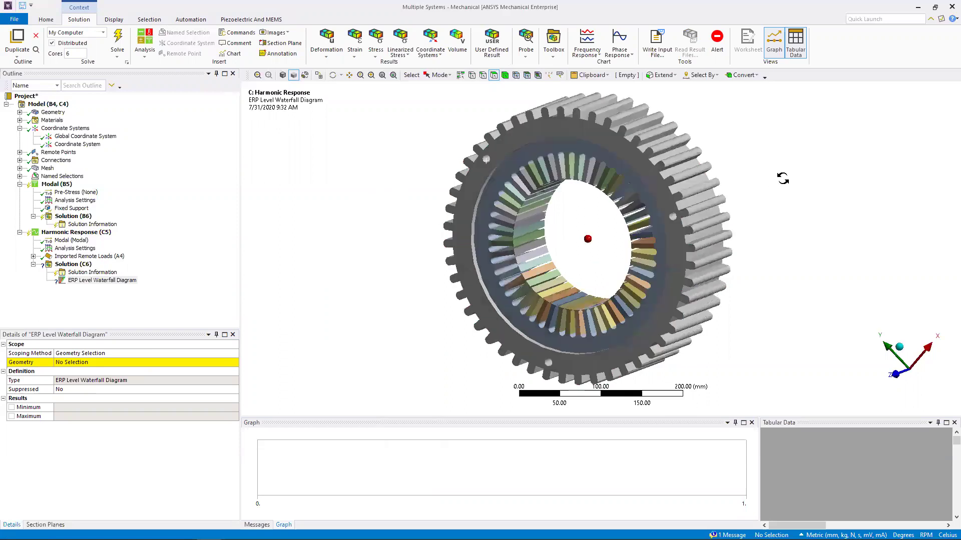
# Step: Hide all bodies except the stator and select all of its faces
pyautogui.click(503, 152)
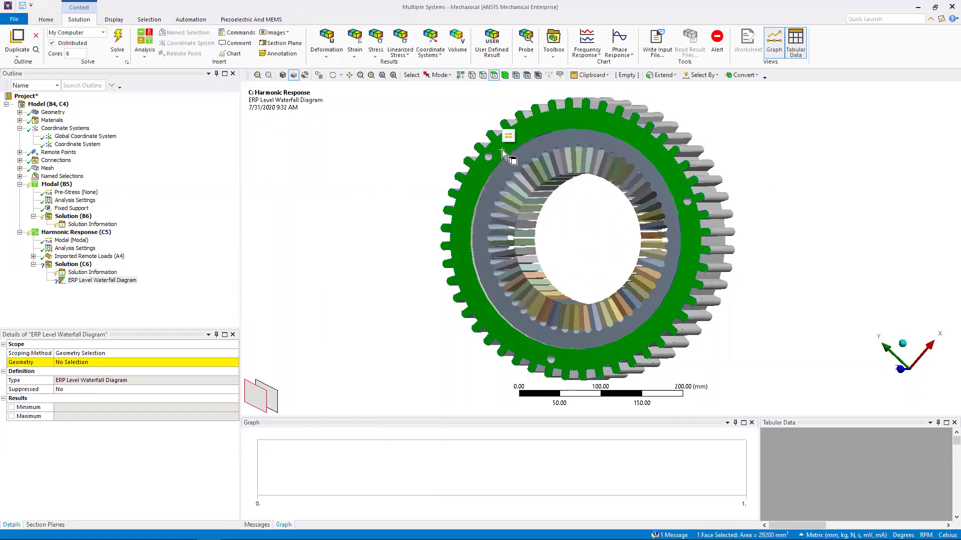
pyautogui.rightClick(502, 153)
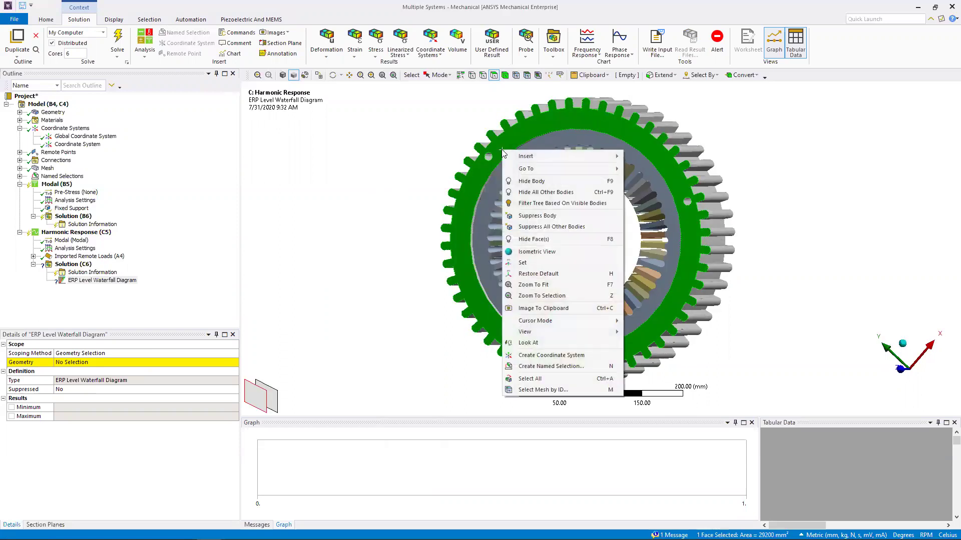
pyautogui.click(536, 196)
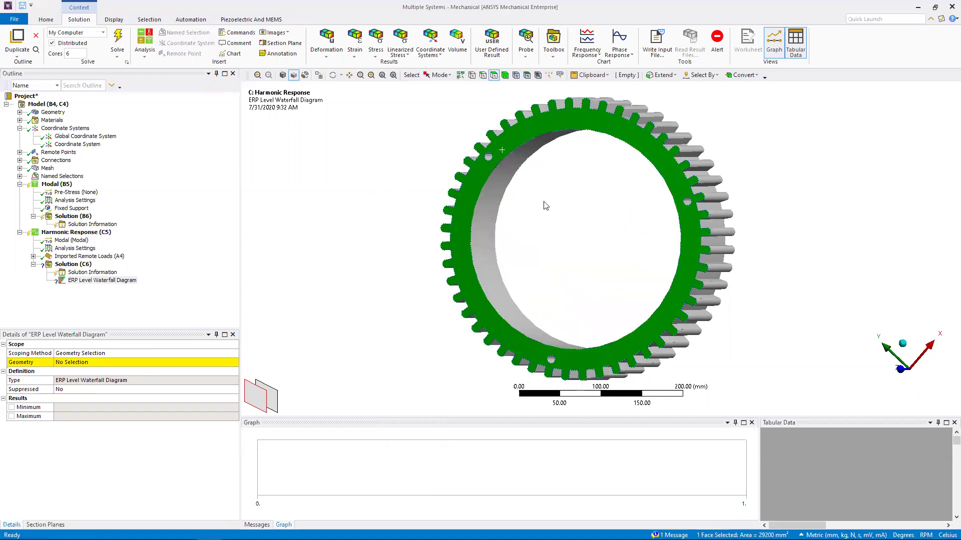
pyautogui.hotkey('ctrl', 'a')
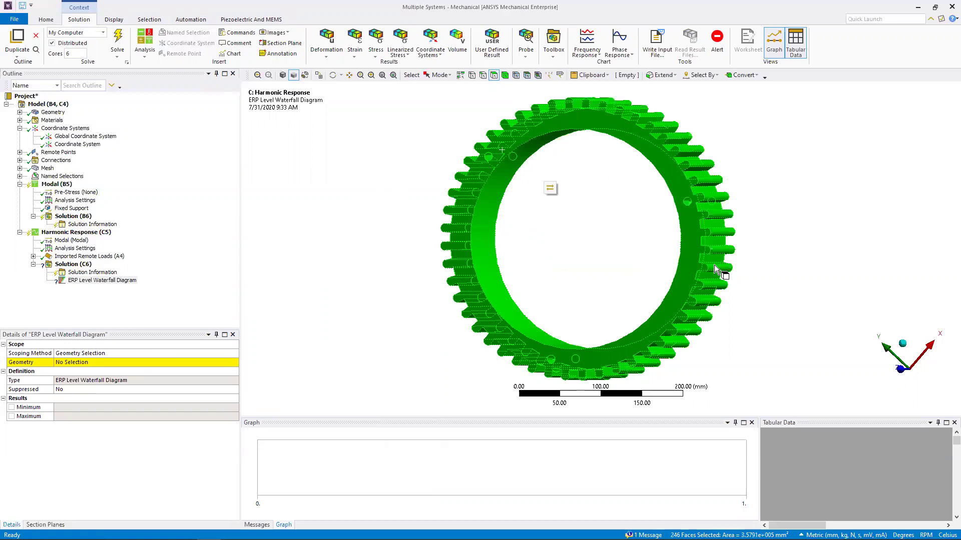
# Step: Deselect the stator's inner, end and hole faces, then apply the 241 faces as Geometry
pyautogui.moveTo(764, 232)
pyautogui.mouseDown(button='middle')
pyautogui.moveTo(770, 242)
pyautogui.moveTo(700, 295)
pyautogui.moveTo(682, 256)
pyautogui.moveTo(687, 266)
pyautogui.mouseUp(button='middle')
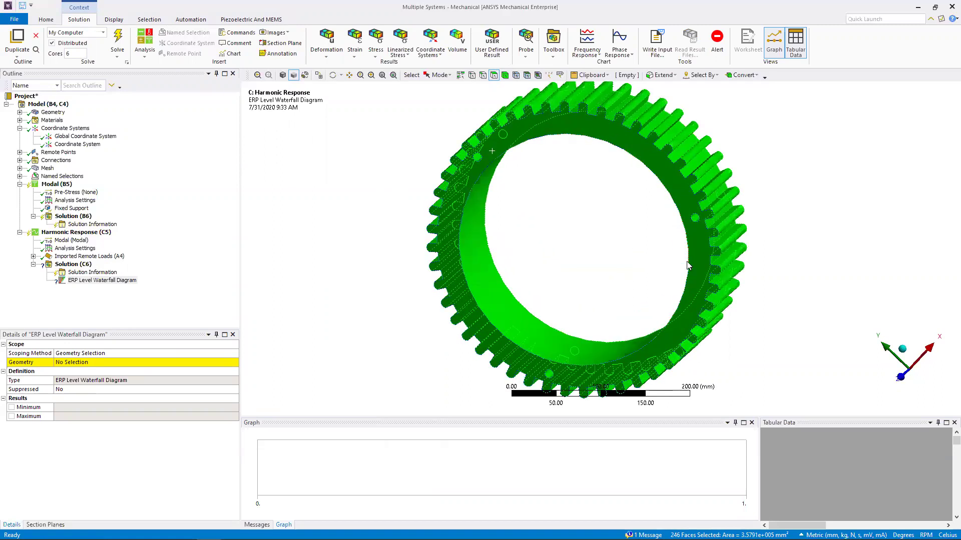
pyautogui.keyDown('ctrl'); pyautogui.click(698, 245); pyautogui.keyUp('ctrl')
pyautogui.scroll(3, 702, 226)
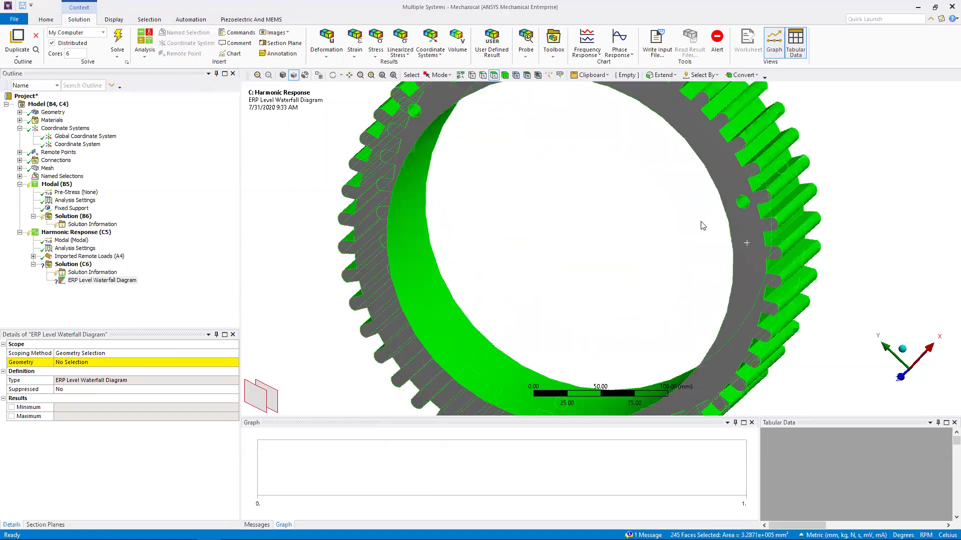
pyautogui.keyDown('ctrl'); pyautogui.click(743, 201); pyautogui.keyUp('ctrl')
pyautogui.keyDown('ctrl'); pyautogui.moveTo(545, 257); pyautogui.dragTo(534, 162, button='middle'); pyautogui.keyUp('ctrl')
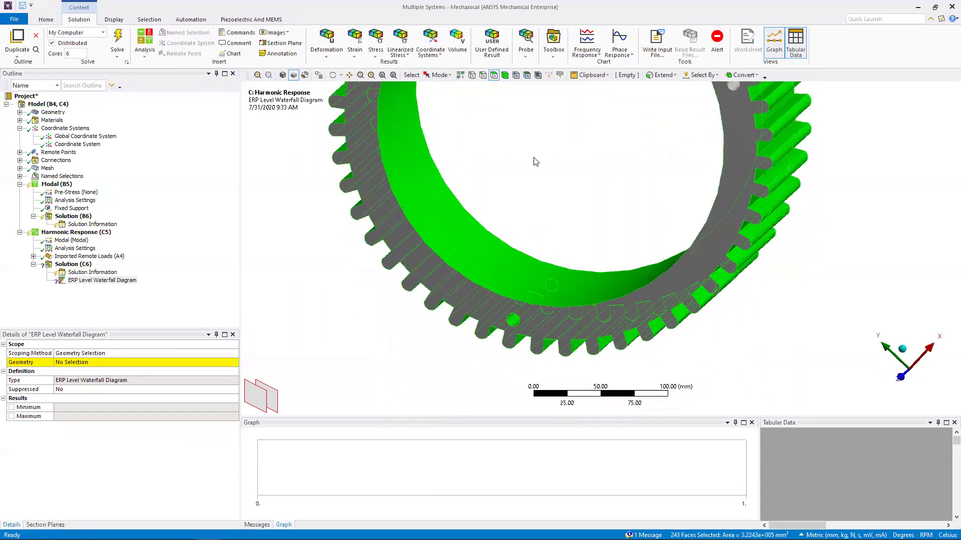
pyautogui.keyDown('ctrl'); pyautogui.click(514, 320); pyautogui.keyUp('ctrl')
pyautogui.moveTo(547, 262); pyautogui.dragTo(461, 281, button='middle')
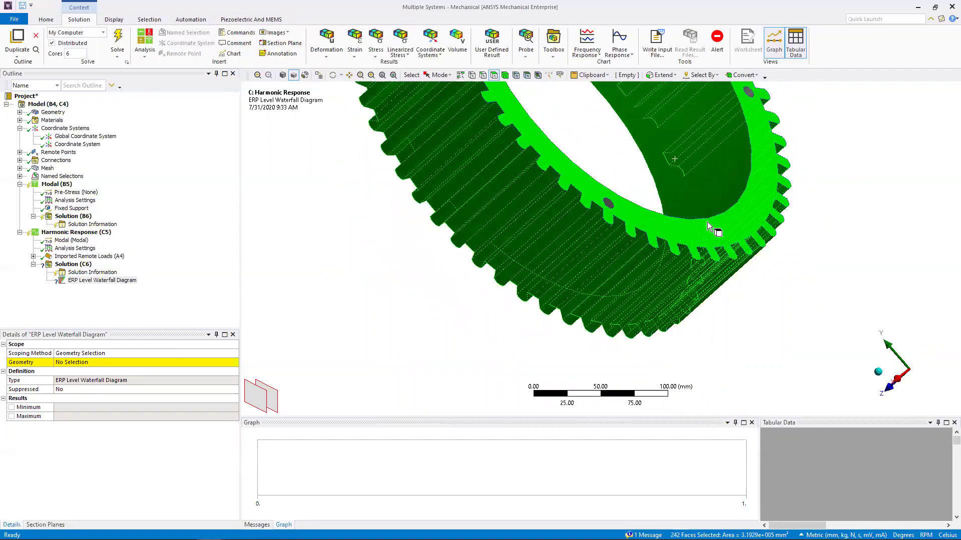
pyautogui.keyDown('ctrl'); pyautogui.click(720, 233); pyautogui.keyUp('ctrl')
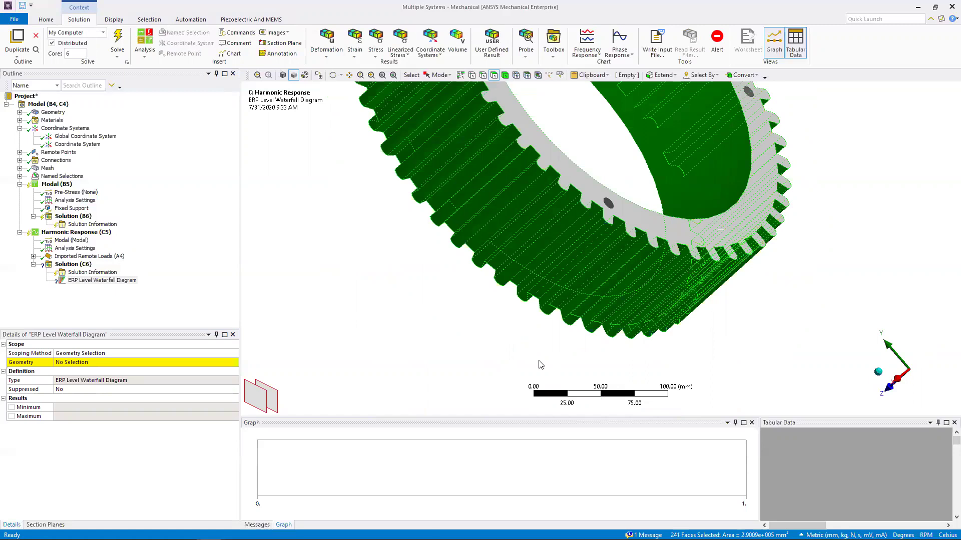
pyautogui.scroll(1, 540, 361)
pyautogui.scroll(-1, 541, 361)
pyautogui.scroll(-1, 542, 361)
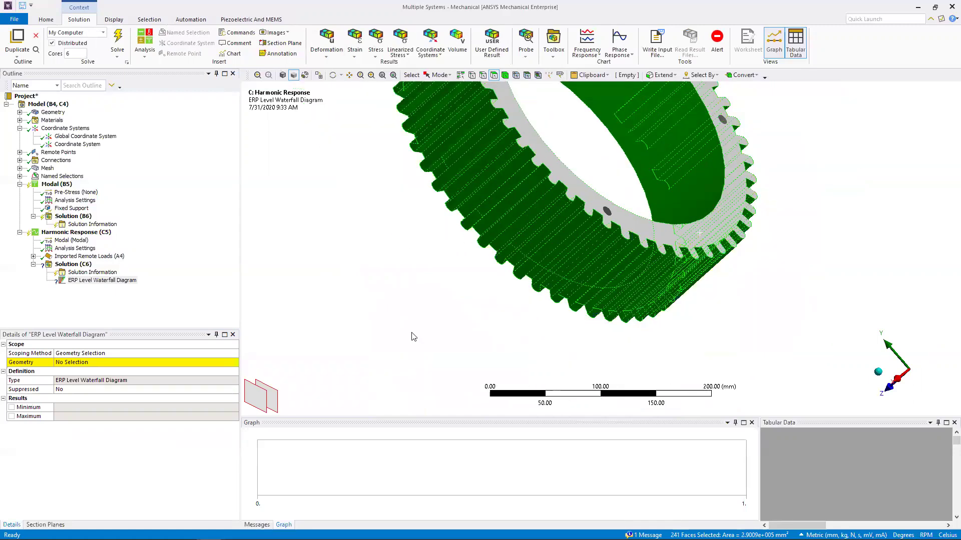
pyautogui.click(88, 363)
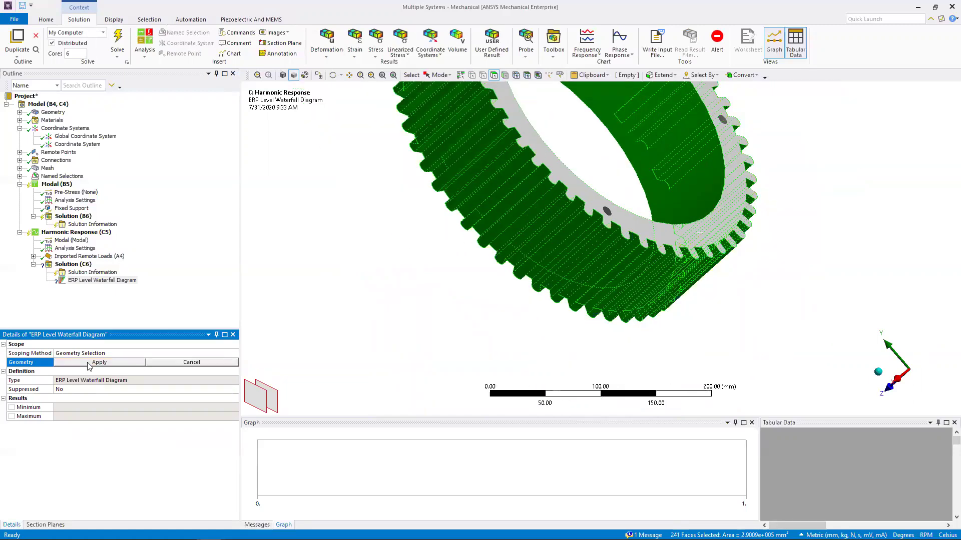
pyautogui.click(88, 365)
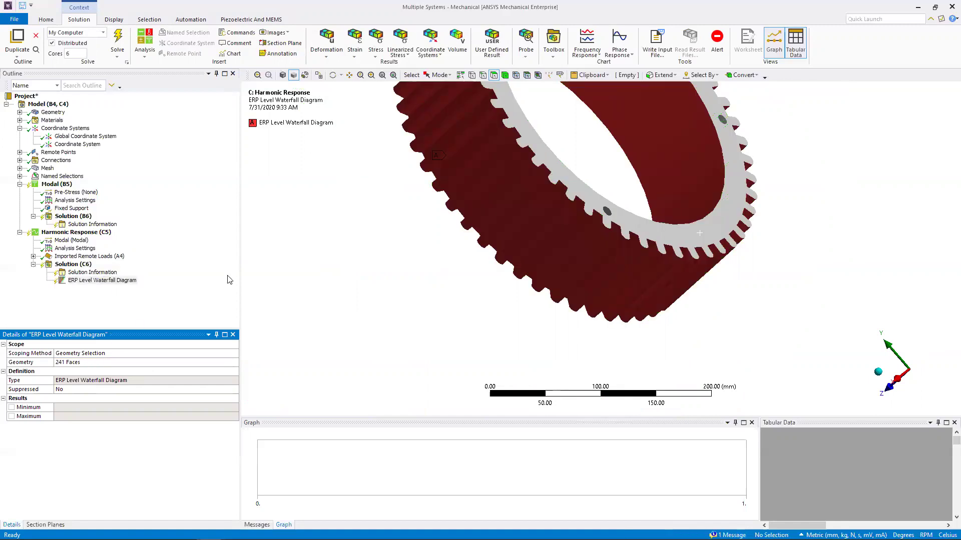
# Step: Solve the harmonic response Solution (C6)
pyautogui.click(75, 265)
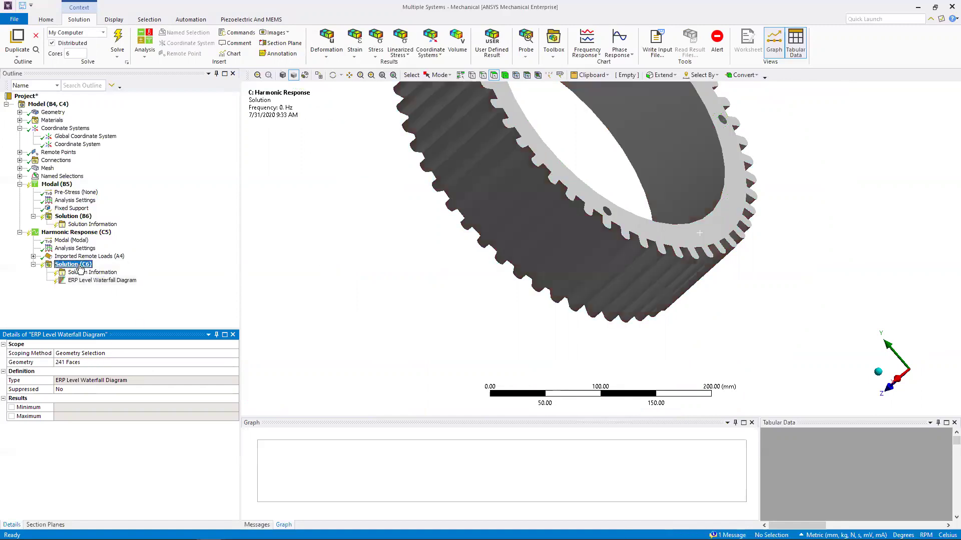
pyautogui.rightClick(73, 266)
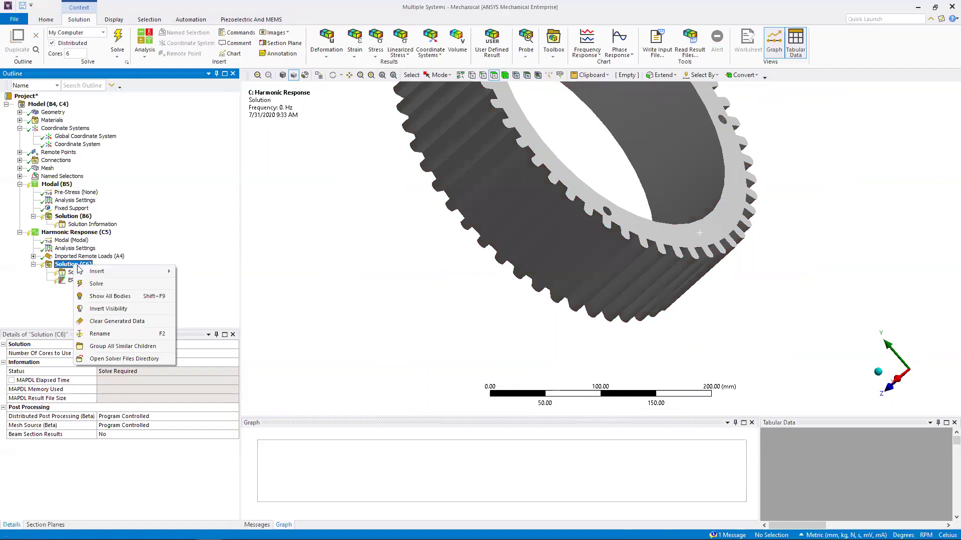
pyautogui.click(98, 285)
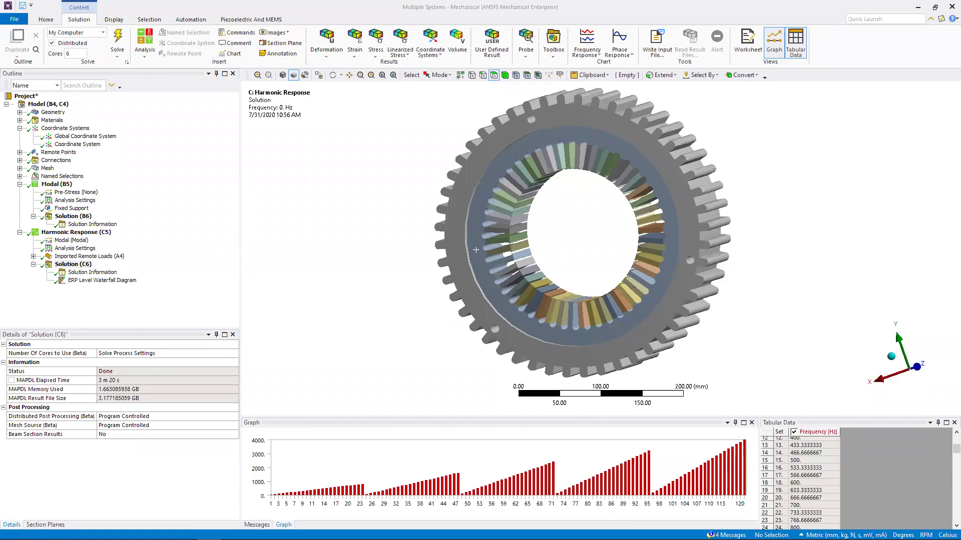
# Step: Set the ERP Level Waterfall Diagram's Lower Band to -90 and apply the band
pyautogui.click(100, 282)
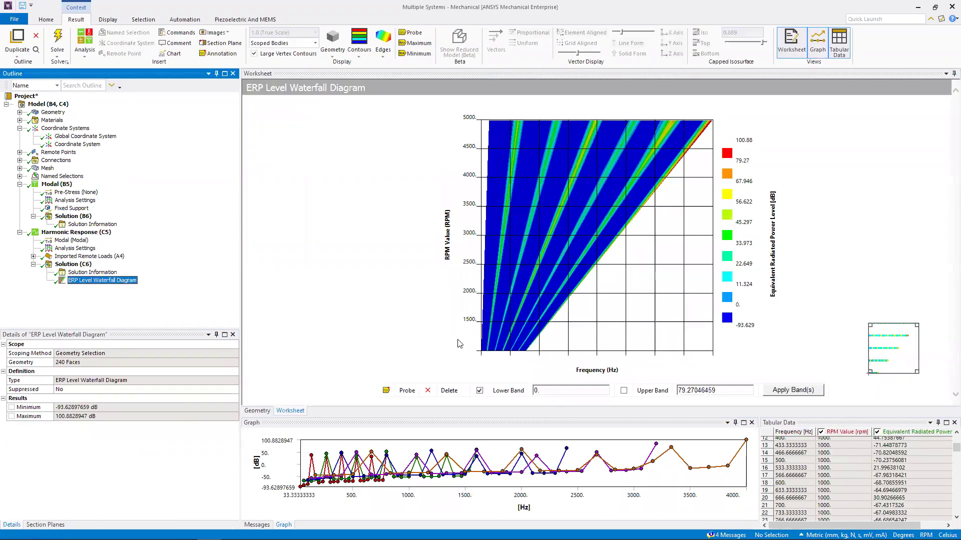
pyautogui.click(553, 391)
pyautogui.write('-90')
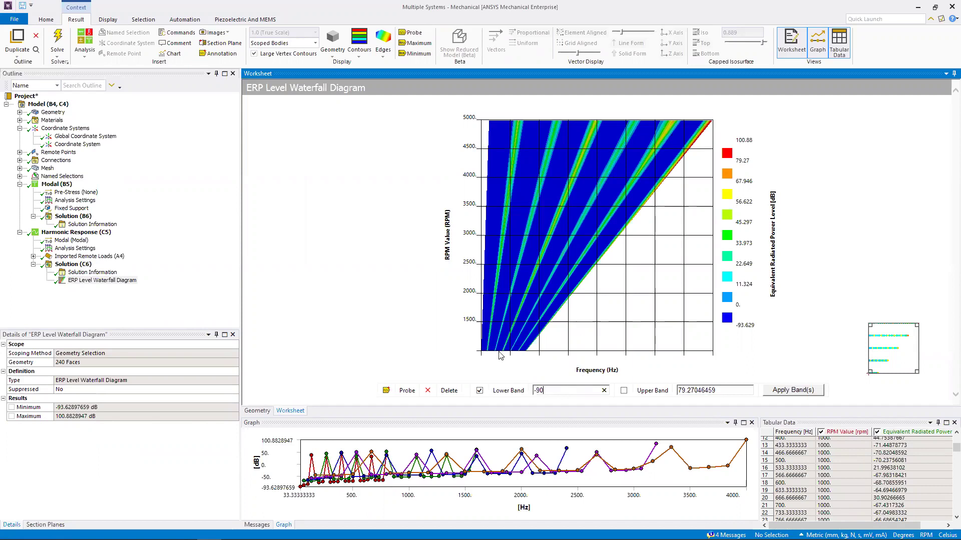
pyautogui.click(792, 391)
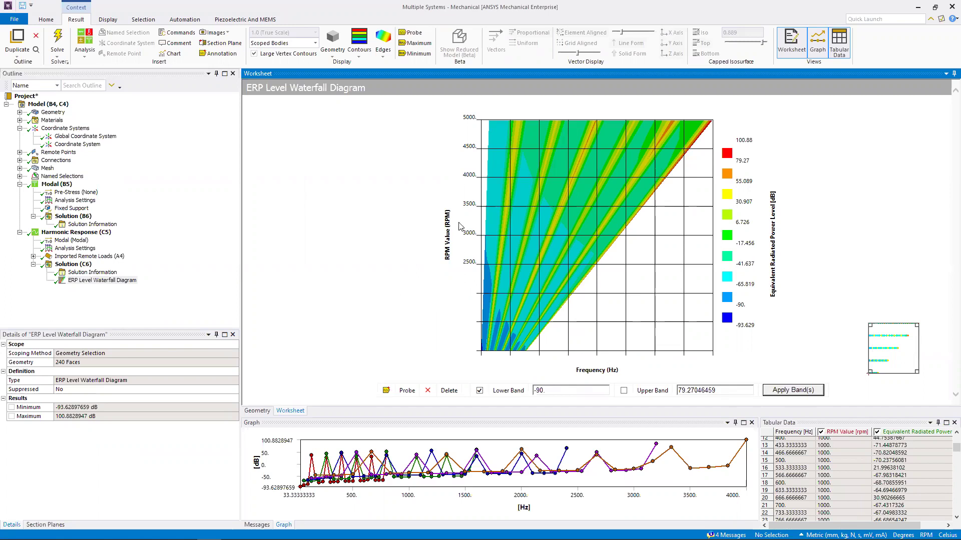
# Step: Insert two Directional Deformation results under the harmonic Solution
pyautogui.rightClick(80, 265)
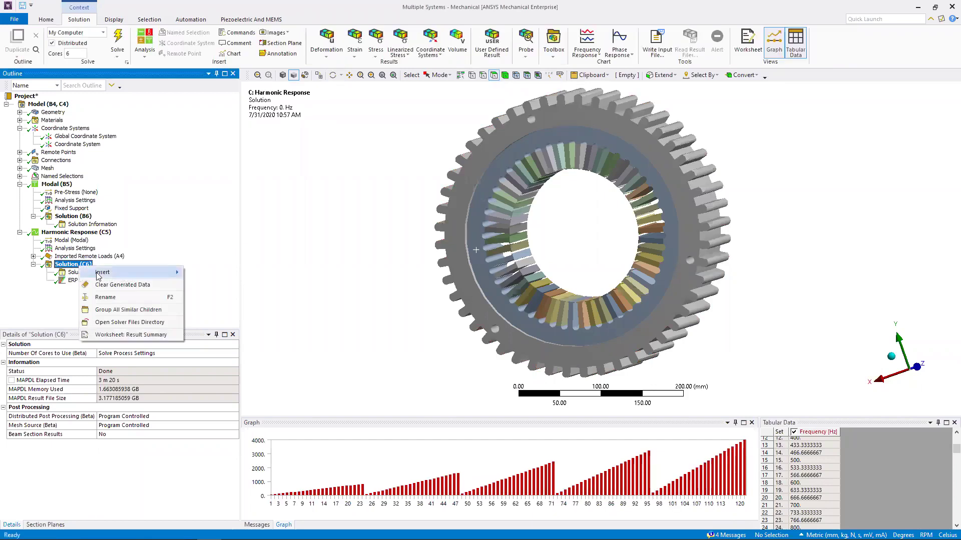
pyautogui.moveTo(98, 276)
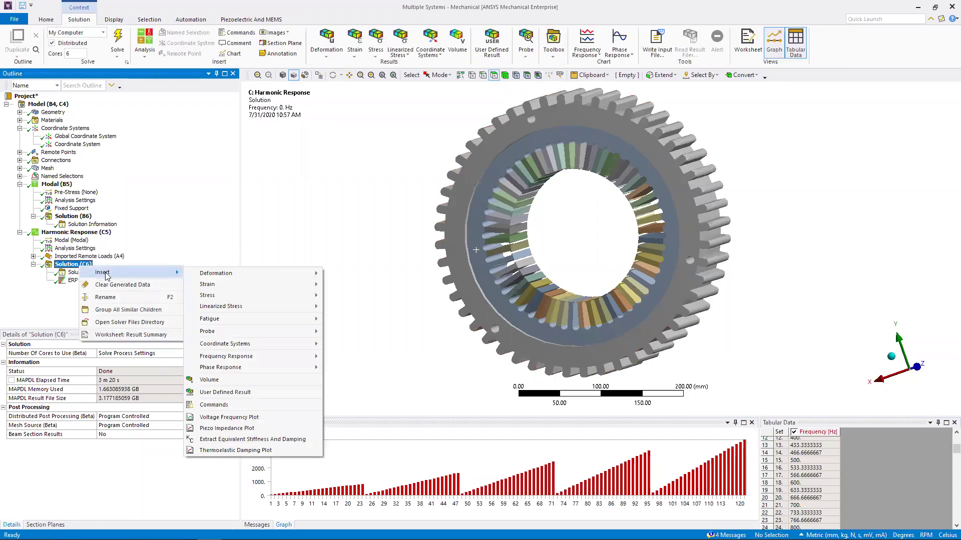
pyautogui.moveTo(215, 277)
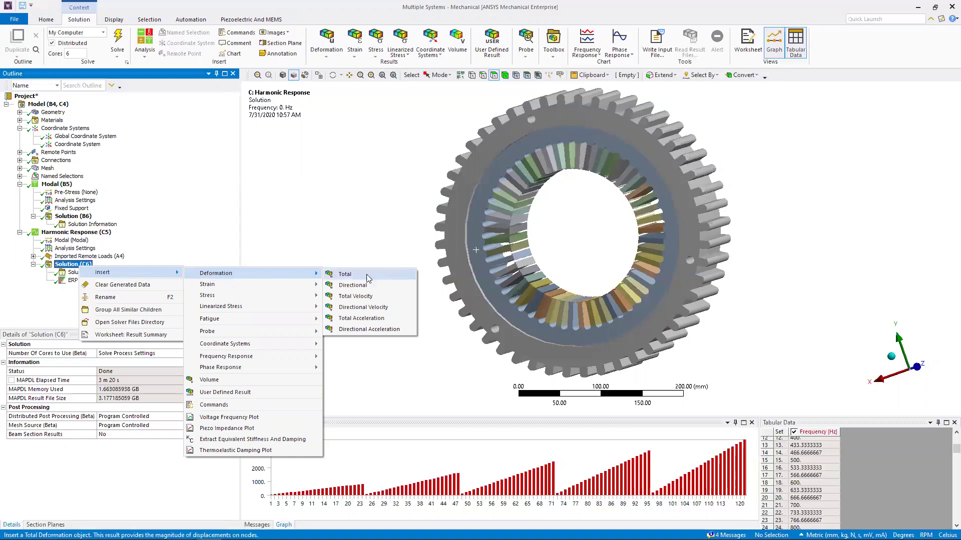
pyautogui.click(353, 285)
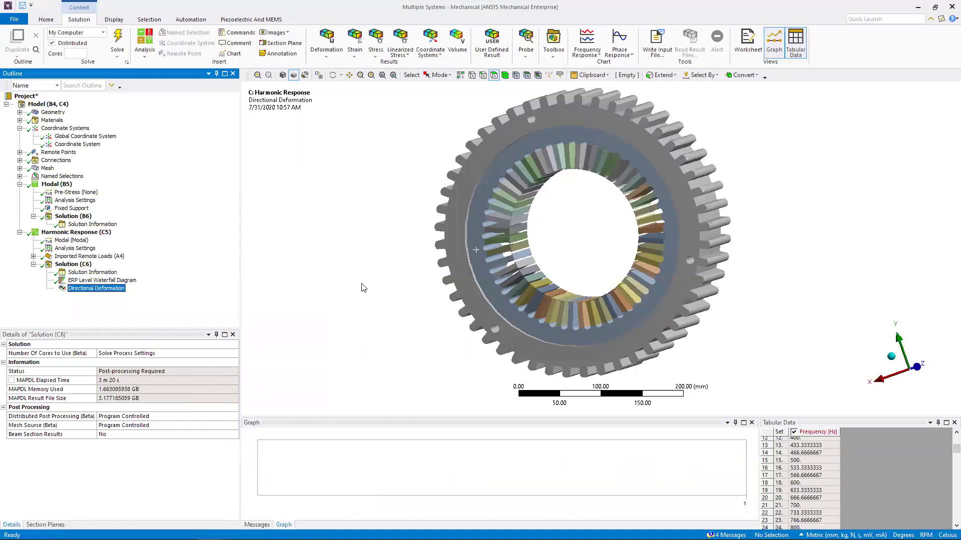
pyautogui.rightClick(75, 264)
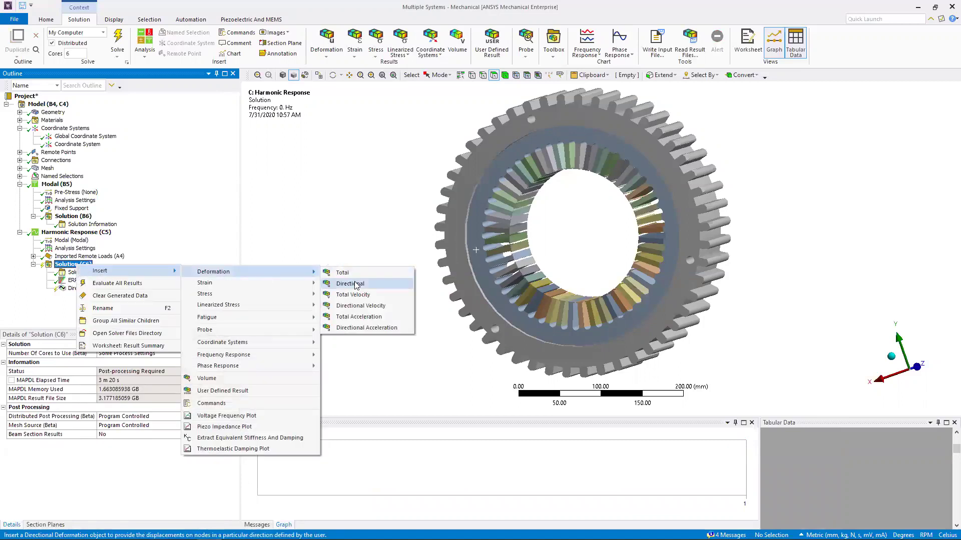
pyautogui.click(354, 286)
# Step: Set the first Directional Deformation to Coordinate System, reported By Set, Set Number 5
pyautogui.click(103, 289)
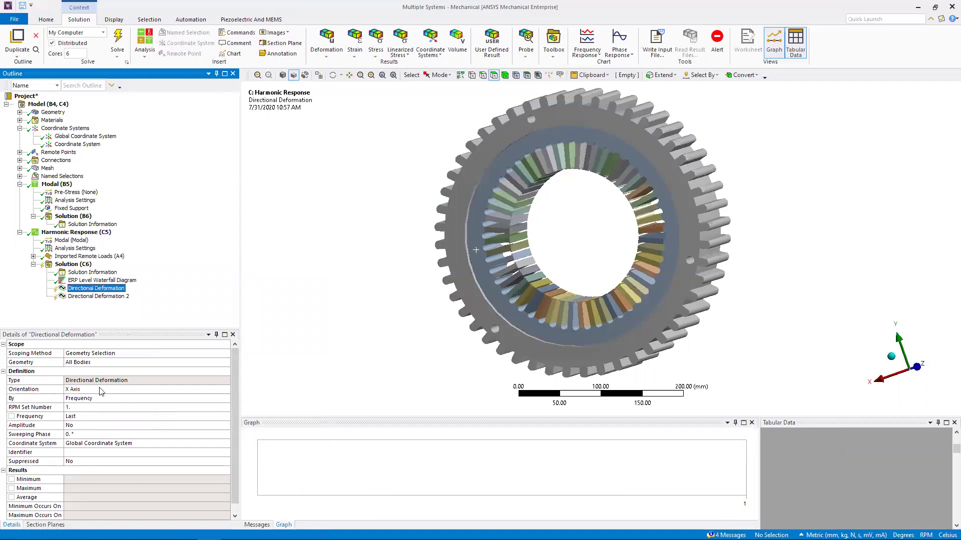
pyautogui.click(228, 447)
pyautogui.click(226, 444)
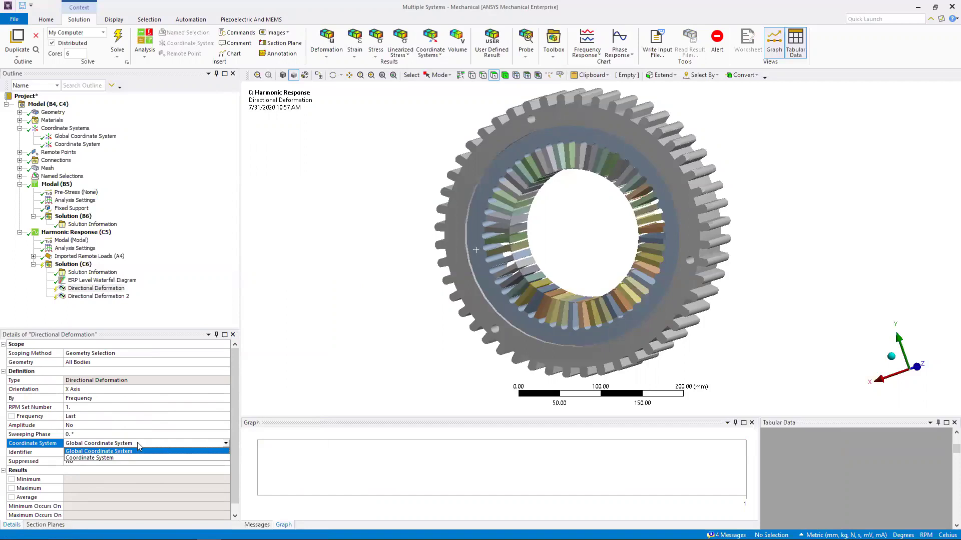
pyautogui.click(99, 459)
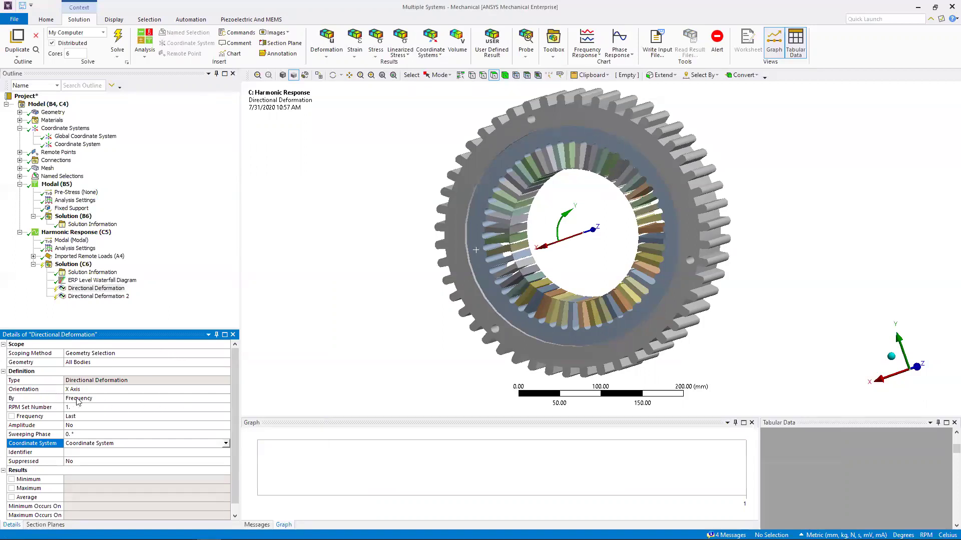
pyautogui.click(207, 397)
pyautogui.click(226, 399)
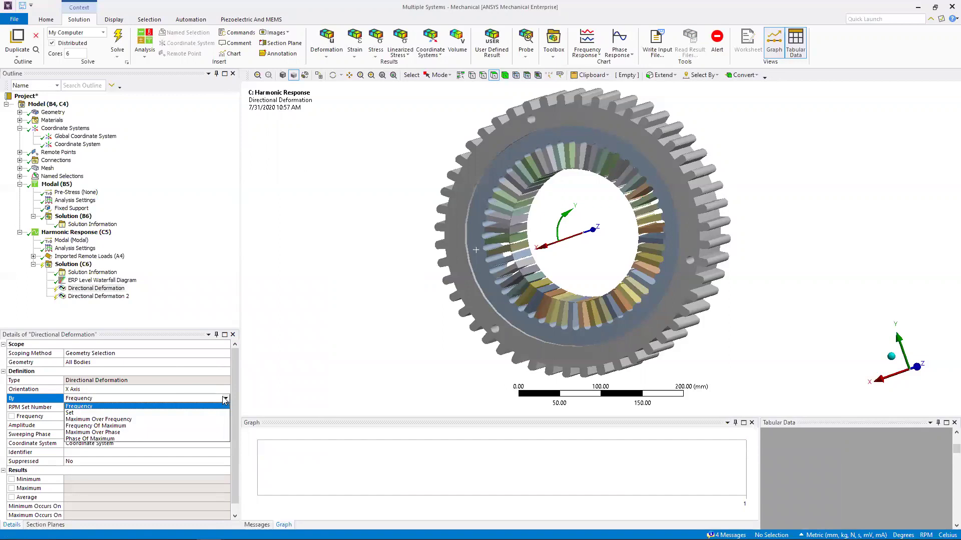
pyautogui.click(78, 417)
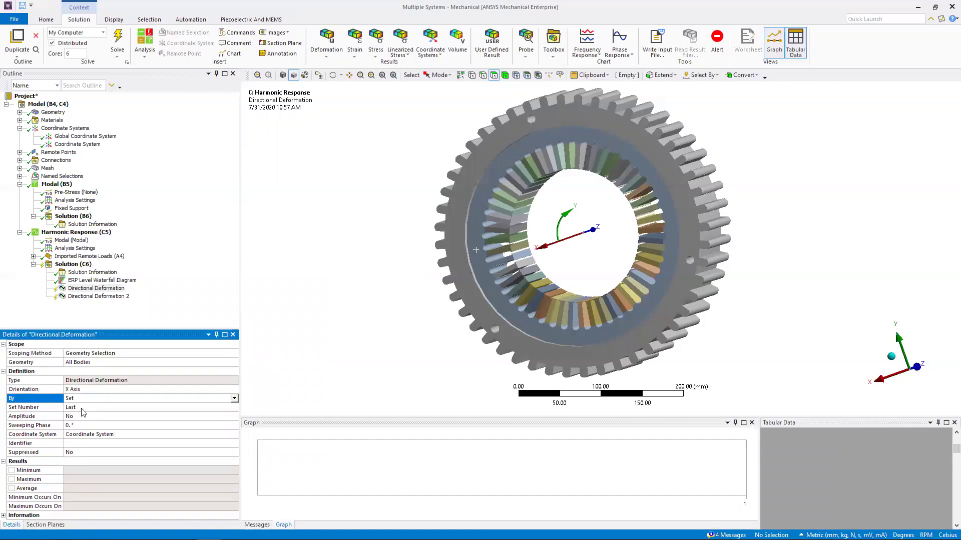
pyautogui.click(81, 407)
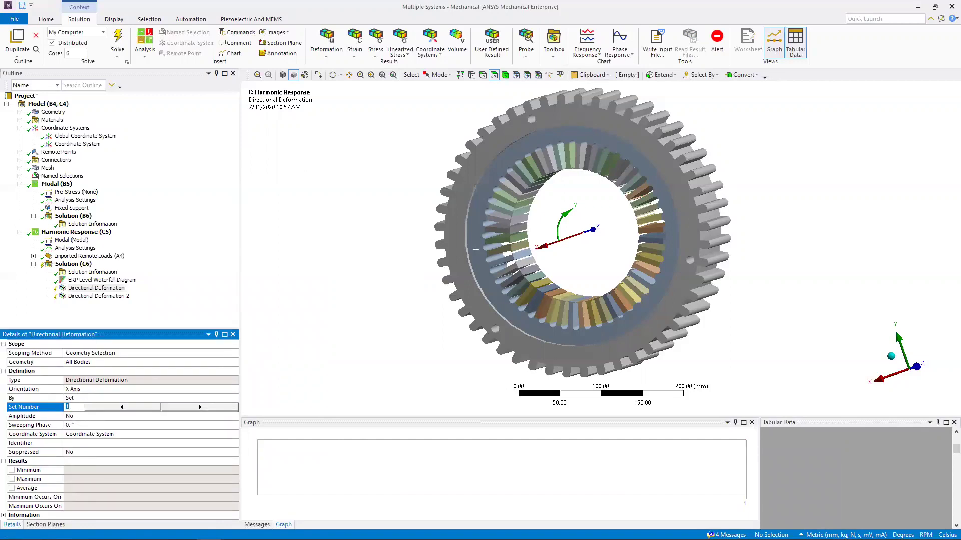
pyautogui.write('5')
pyautogui.press('Return')
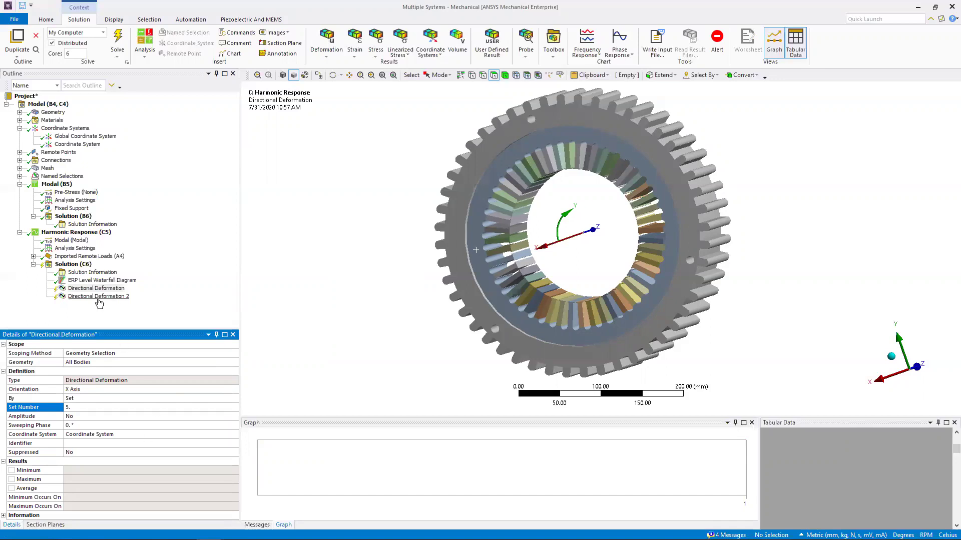
pyautogui.click(98, 297)
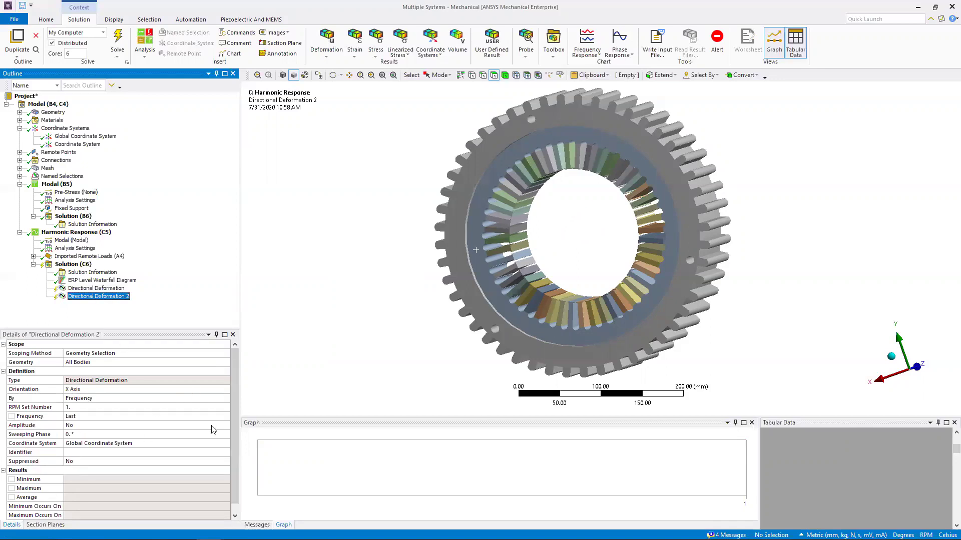
# Step: Set Directional Deformation 2's Orientation to Y Axis and Coordinate System to Coordinate System
pyautogui.click(227, 389)
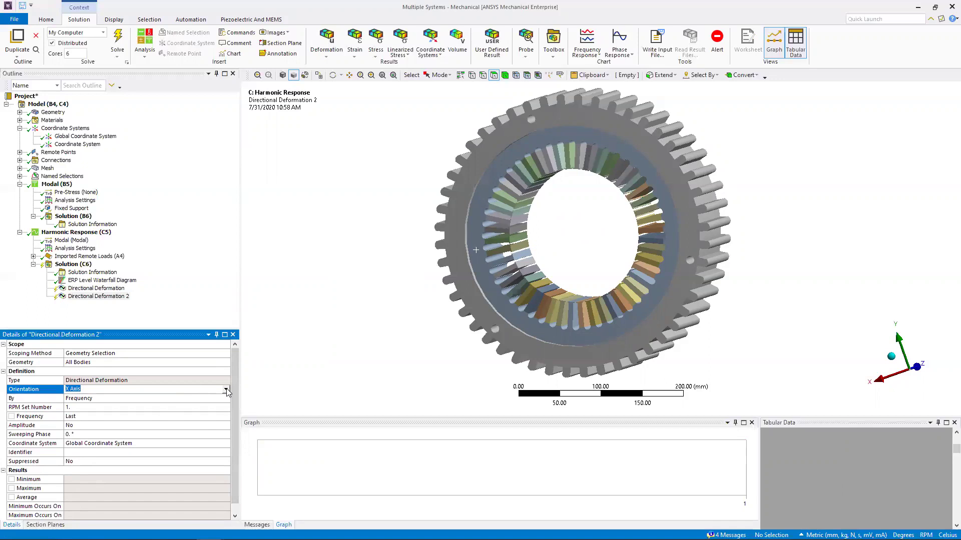
pyautogui.click(227, 389)
pyautogui.click(74, 407)
pyautogui.click(225, 446)
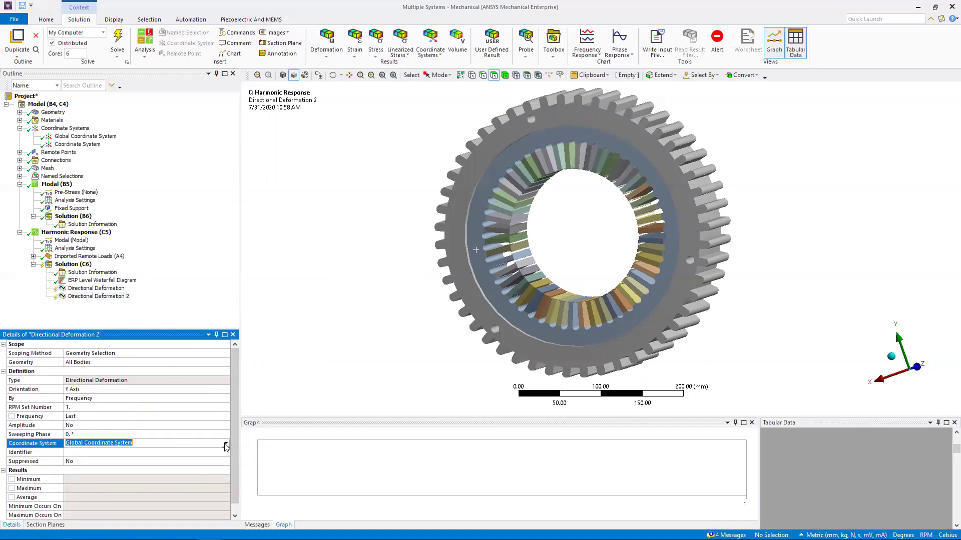
pyautogui.click(225, 443)
pyautogui.click(103, 460)
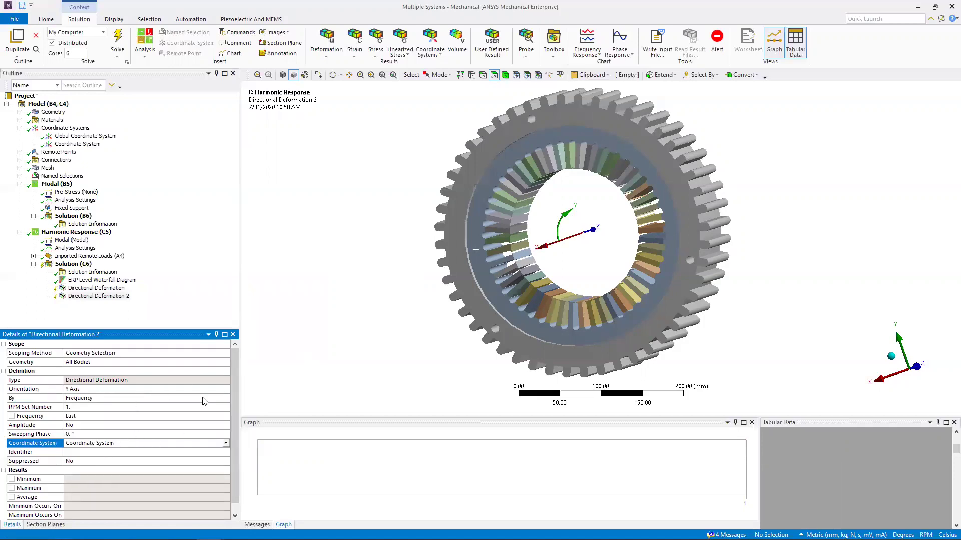
# Step: Report Directional Deformation 2 By Set with Set Number 5
pyautogui.click(219, 400)
pyautogui.click(225, 398)
pyautogui.click(94, 413)
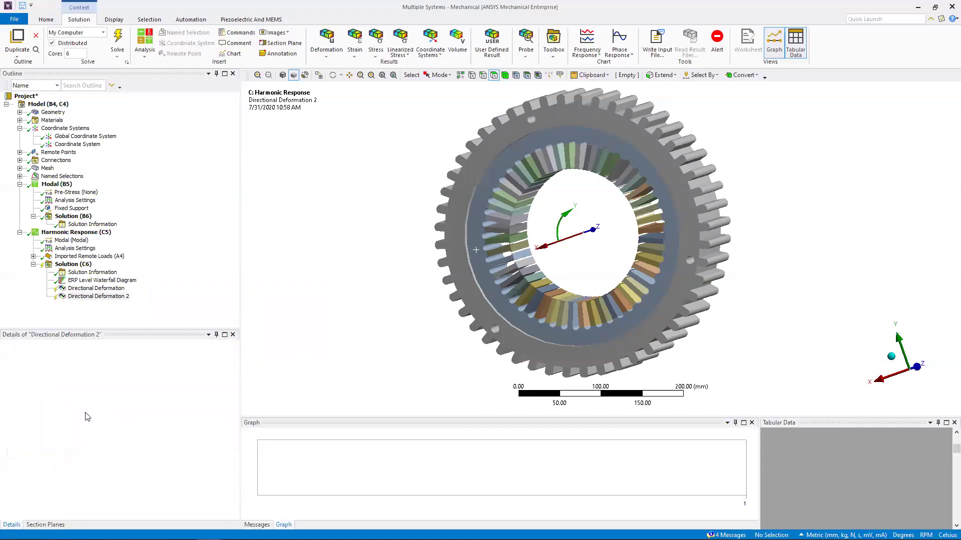
pyautogui.click(87, 407)
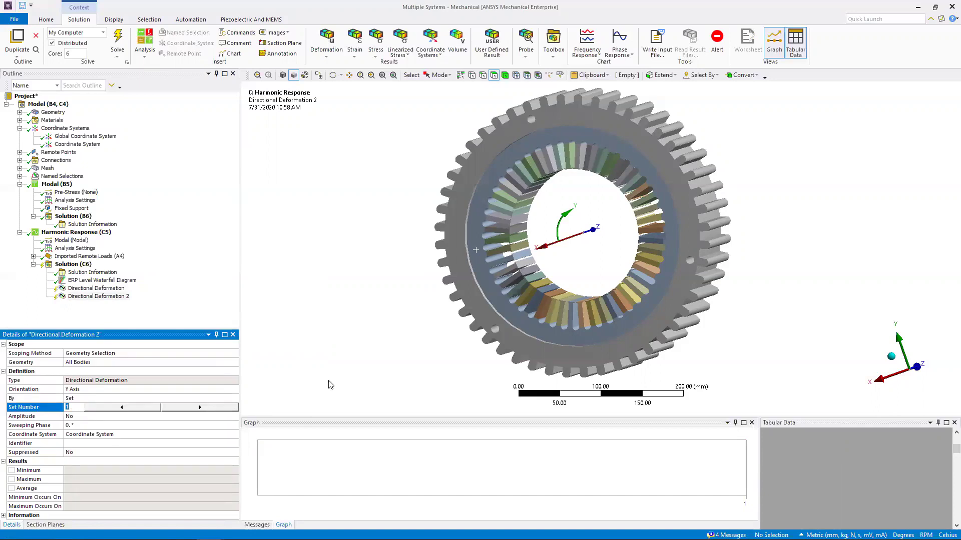
pyautogui.write('5')
pyautogui.press('Return')
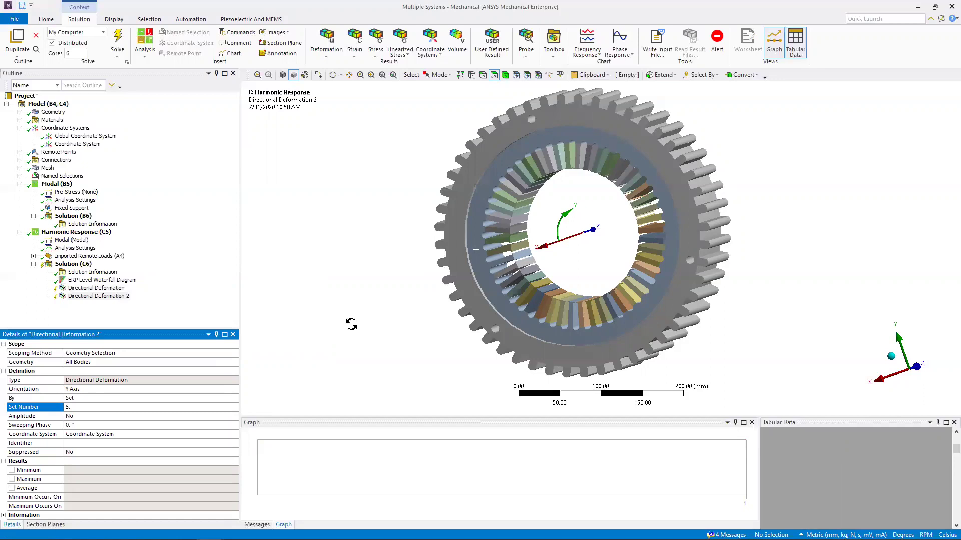
pyautogui.moveTo(350, 326); pyautogui.dragTo(357, 318, button='middle')
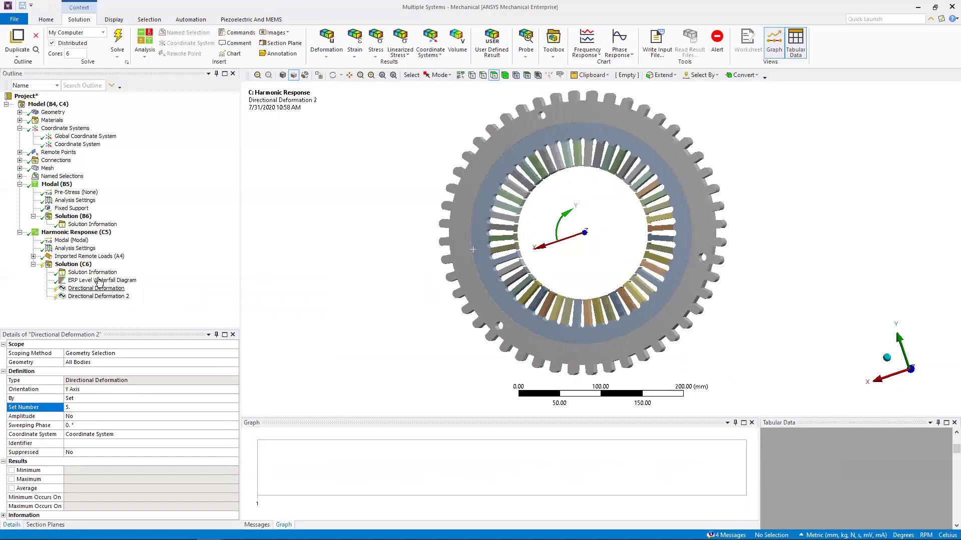
# Step: Evaluate all results, then view the X Axis and Y Axis deformation contours at 166.67 Hz
pyautogui.rightClick(84, 268)
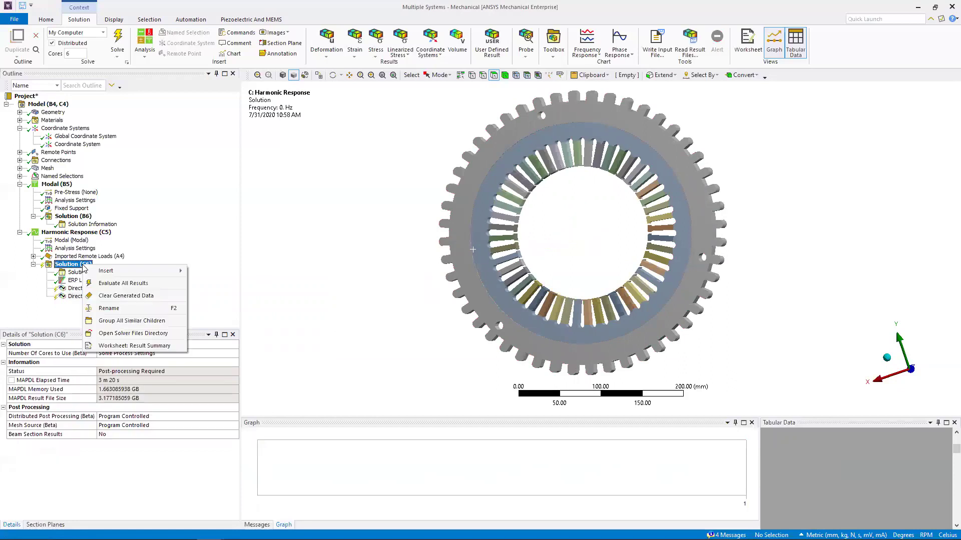
pyautogui.click(119, 284)
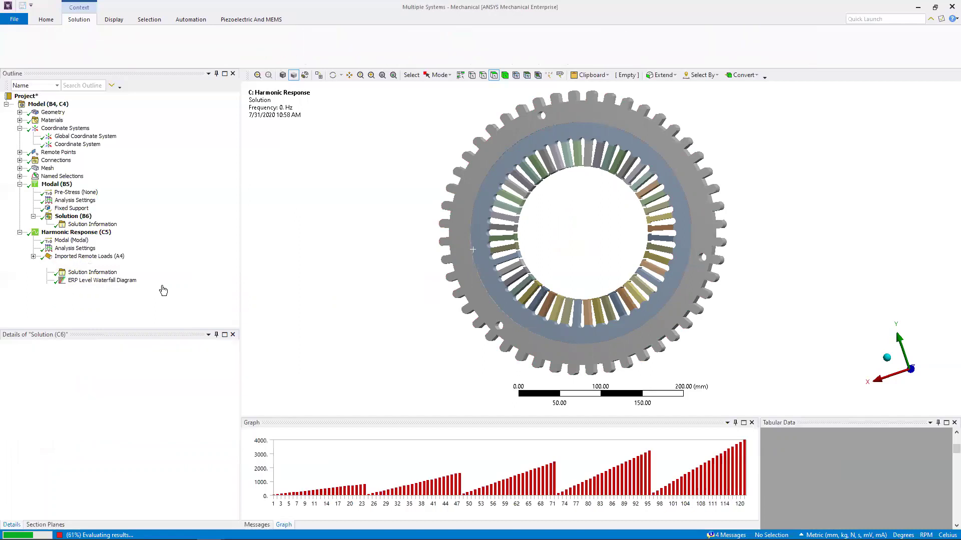
pyautogui.click(102, 289)
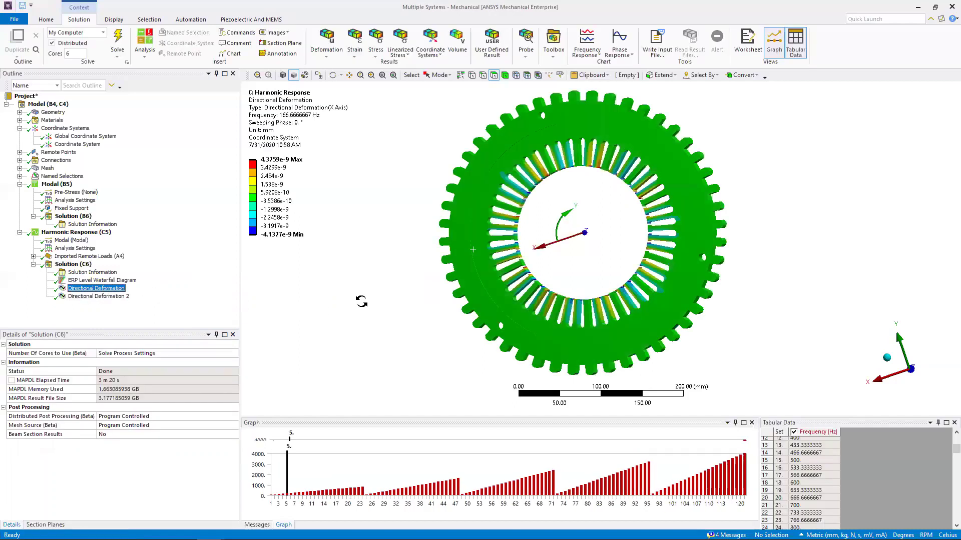
pyautogui.moveTo(379, 290); pyautogui.dragTo(359, 297)
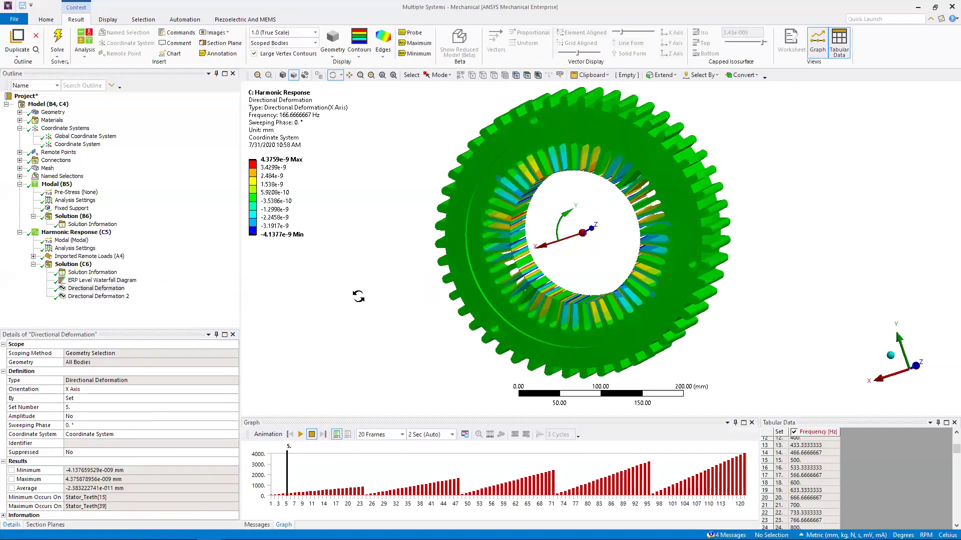
pyautogui.moveTo(705, 130); pyautogui.dragTo(469, 328, button='right')
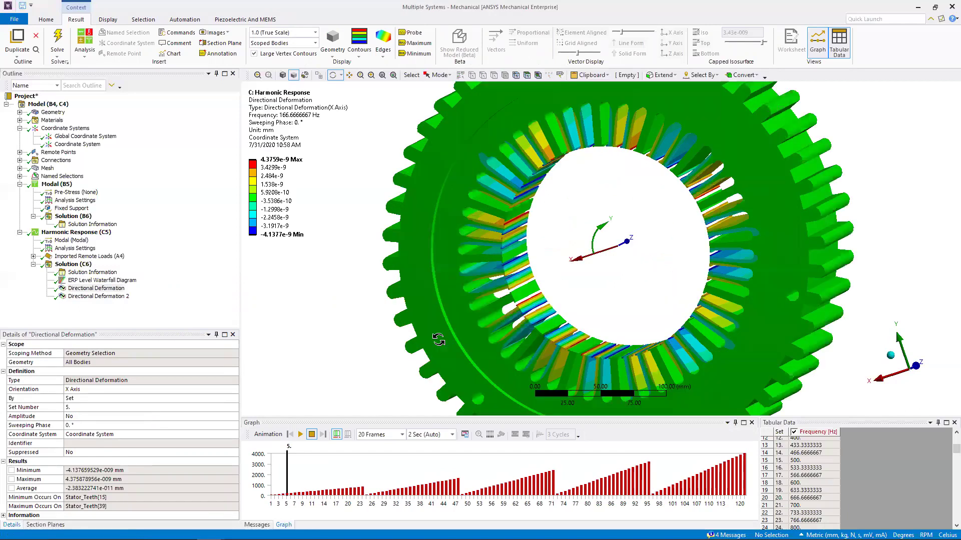
pyautogui.click(126, 296)
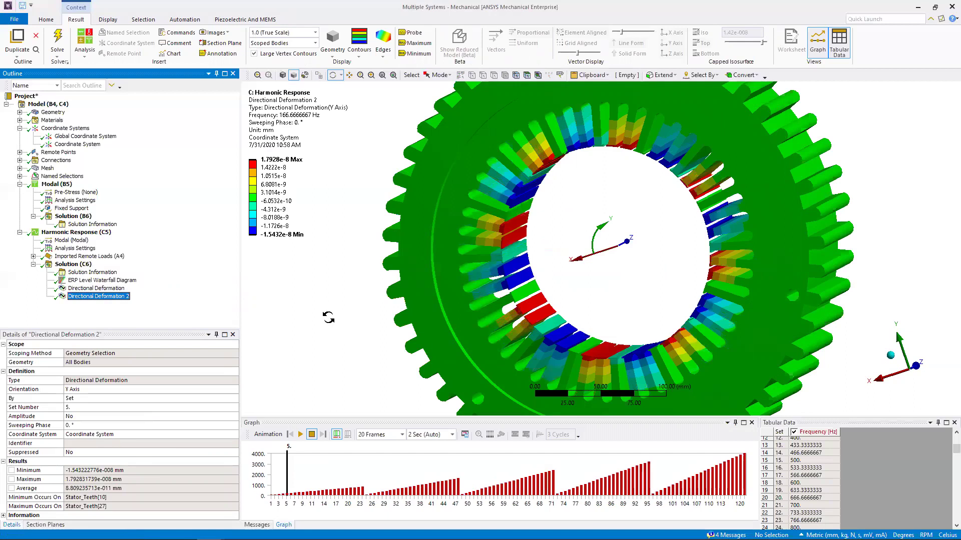